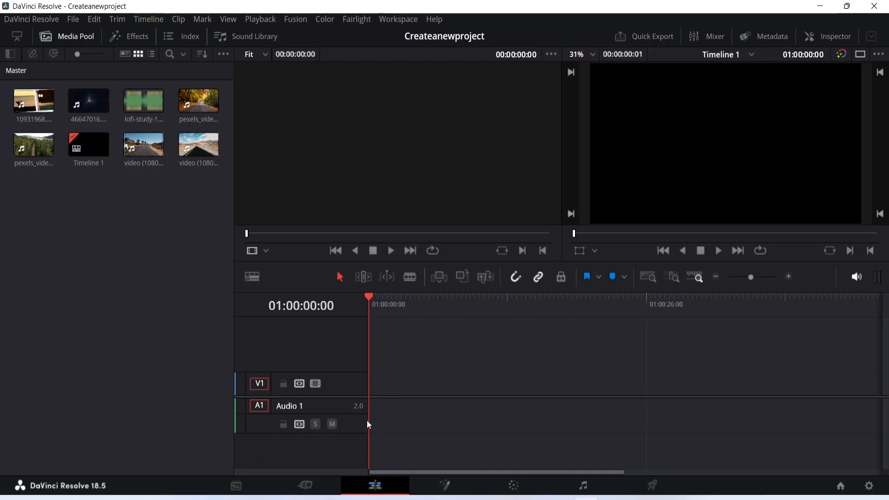
Step: Switch to the Cut page, load the source clip video (1080p).mp4 in the viewer and play a preview of it
{"action": "left_click", "coordinate": [305, 485]}
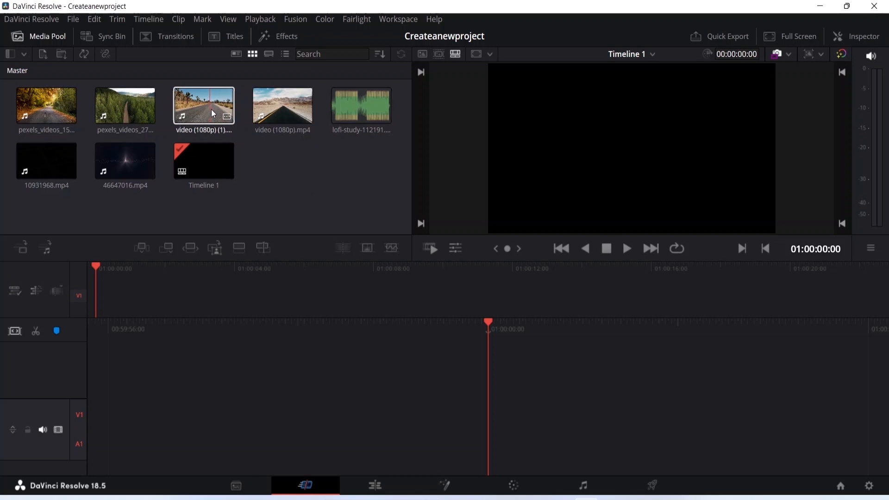
{"action": "left_click", "coordinate": [283, 106]}
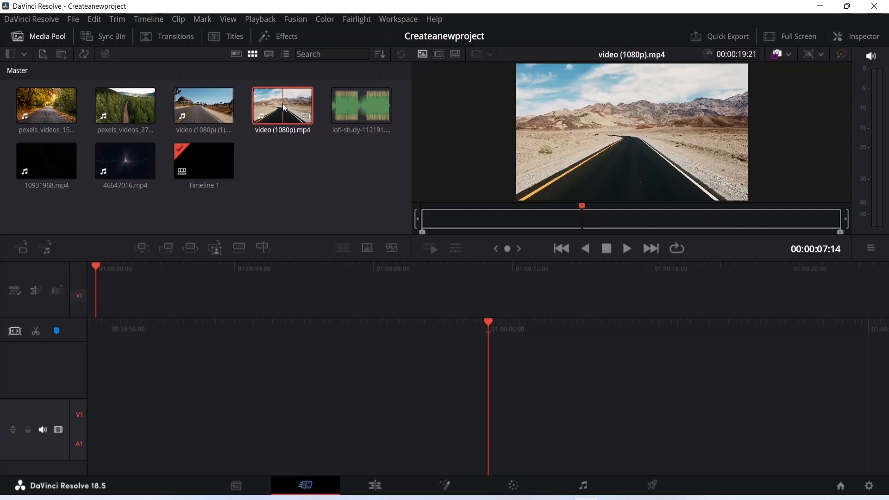
{"action": "key", "text": "space"}
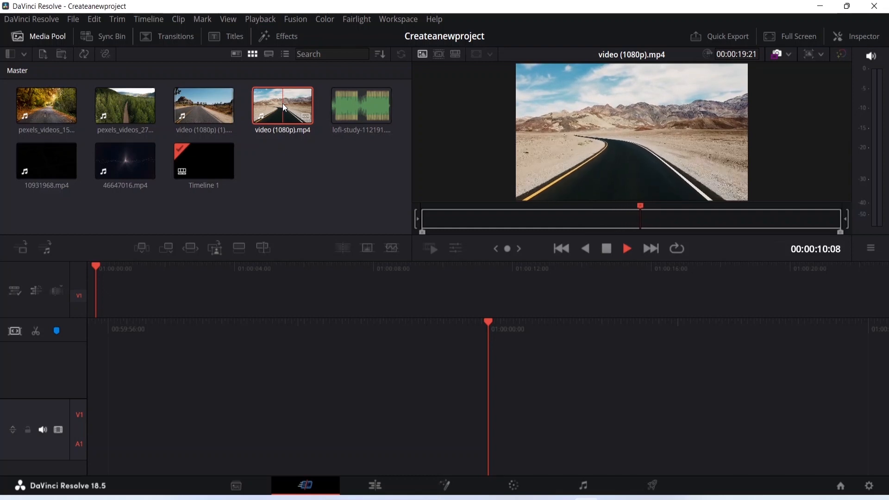
{"action": "key", "text": "space"}
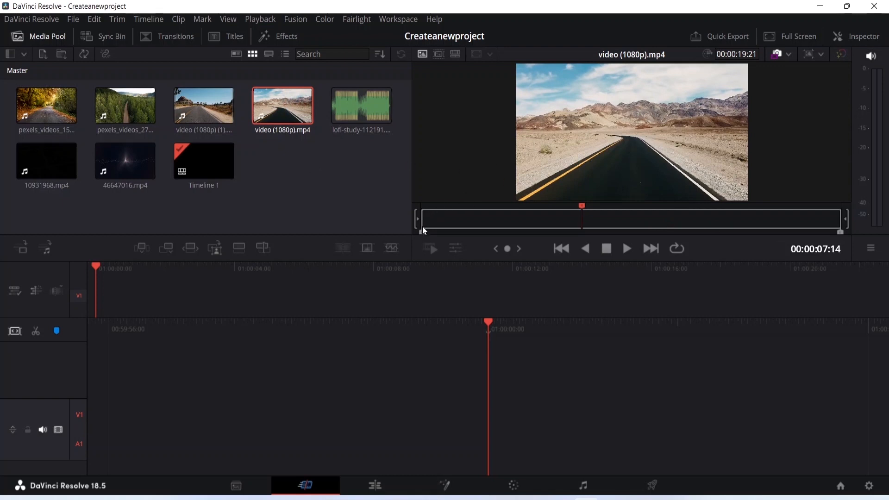
Step: Trim the source clip video (1080p).mp4 to an in point at 00:00:00:17 and a duration of about 00:00:07:10
{"action": "left_click_drag", "start_coordinate": [421, 231], "coordinate": [438, 232]}
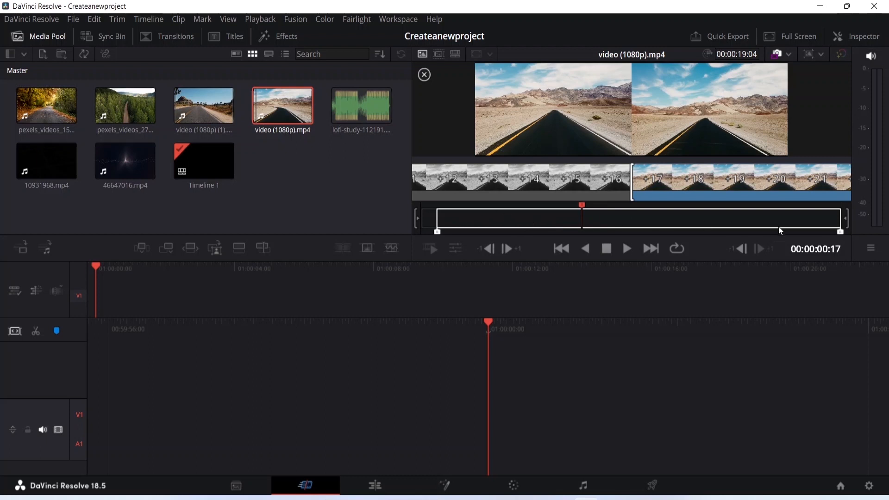
{"action": "left_click_drag", "start_coordinate": [841, 232], "coordinate": [593, 232]}
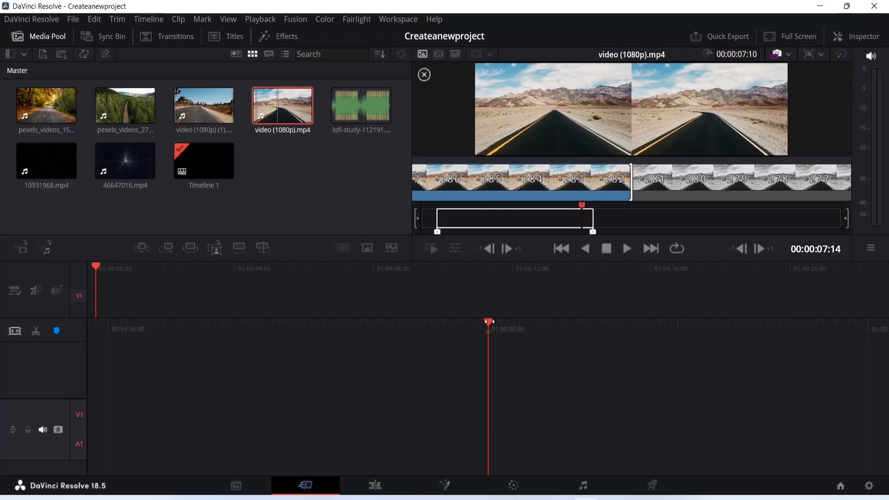
{"action": "key", "text": "minus"}
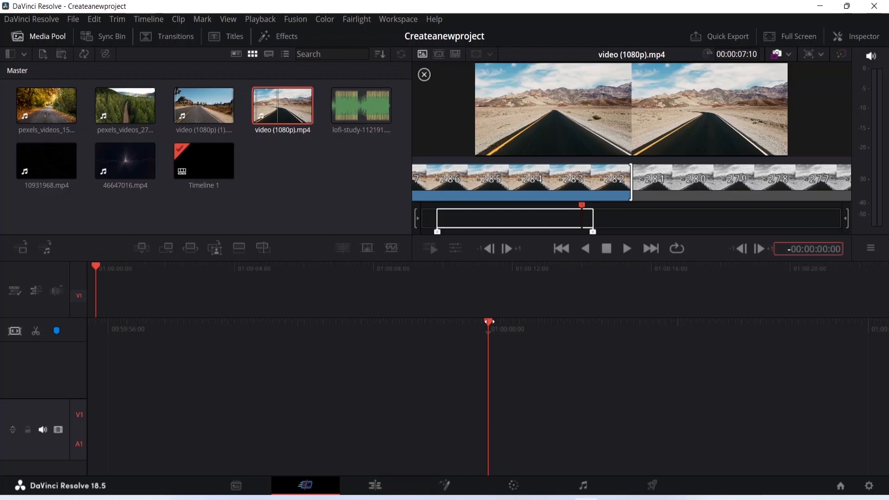
{"action": "key", "text": "Escape"}
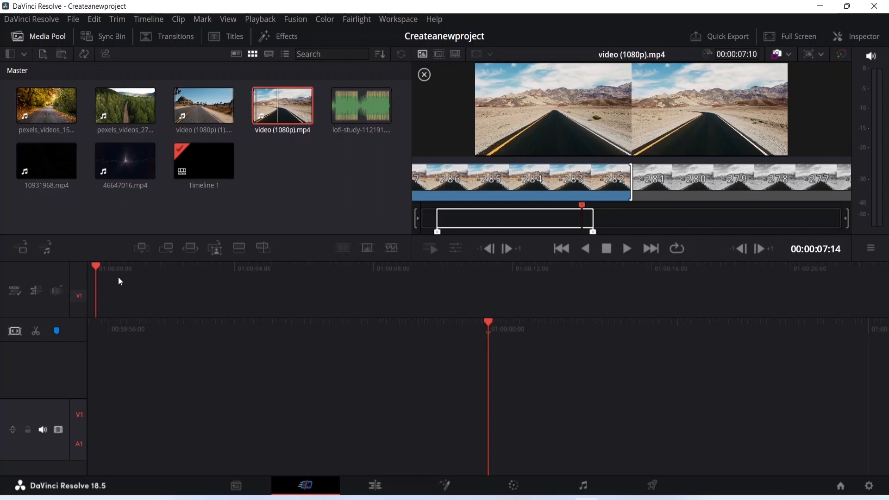
Step: Add the trimmed video (1080p).mp4 clip from the source viewer to the start of Timeline 1's video track
{"action": "left_click", "coordinate": [96, 267]}
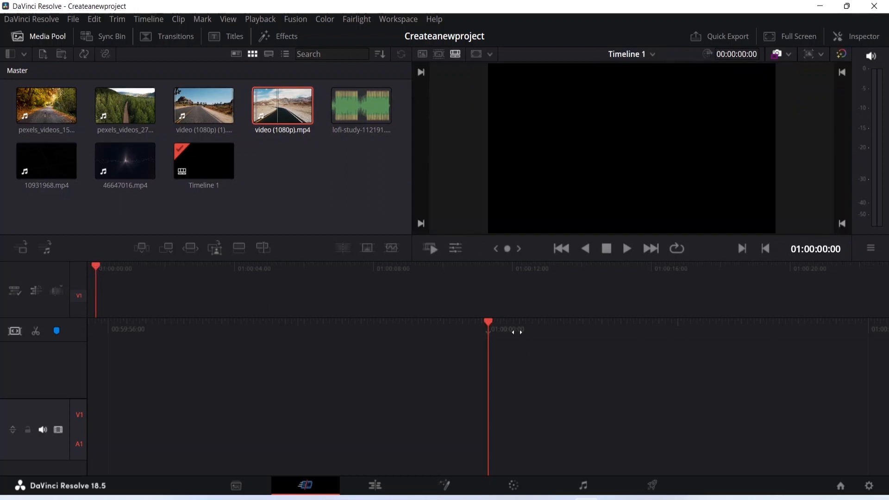
{"action": "left_click", "coordinate": [287, 119]}
{"action": "left_click", "coordinate": [501, 212]}
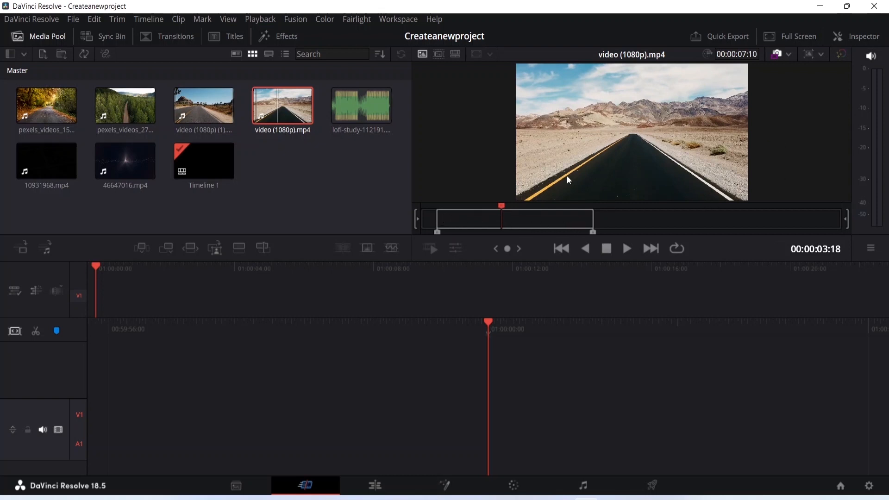
{"action": "left_click_drag", "start_coordinate": [601, 126], "coordinate": [592, 401]}
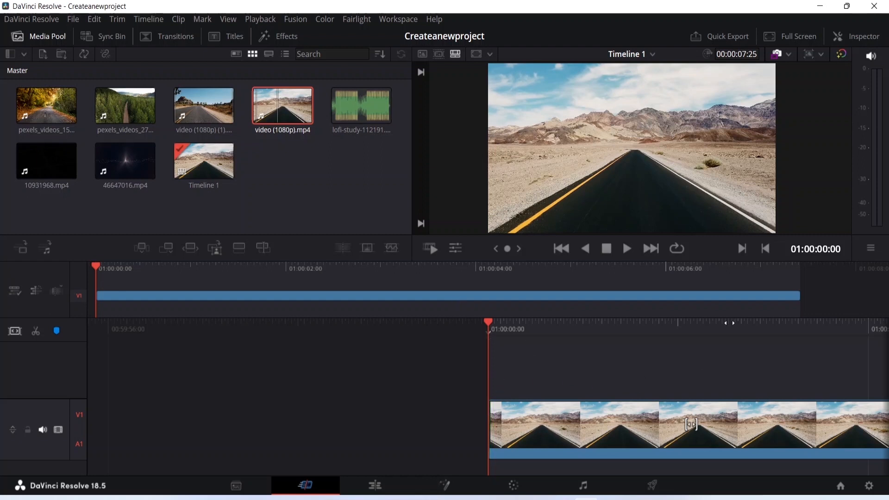
Step: Scrub through the desert road clip on the timeline and leave the playhead at about 01:00:05:35
{"action": "left_click_drag", "start_coordinate": [726, 320], "coordinate": [322, 341]}
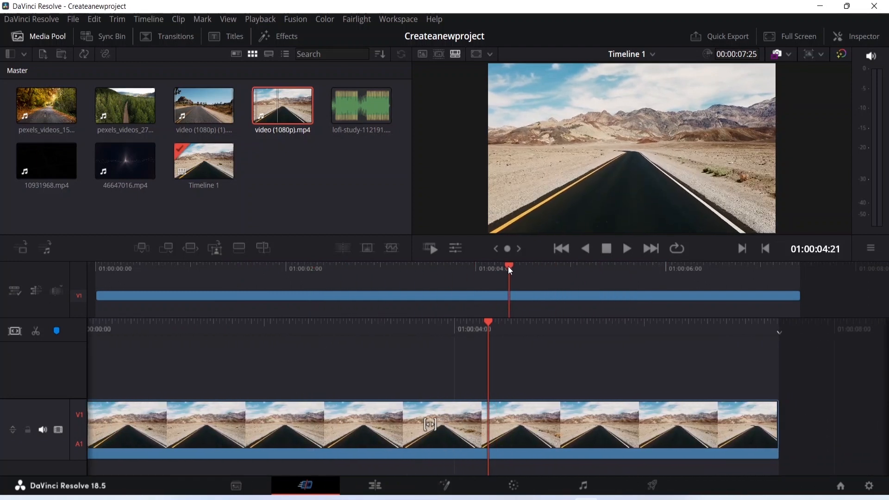
{"action": "left_click_drag", "start_coordinate": [507, 266], "coordinate": [173, 271]}
{"action": "left_click", "coordinate": [627, 267]}
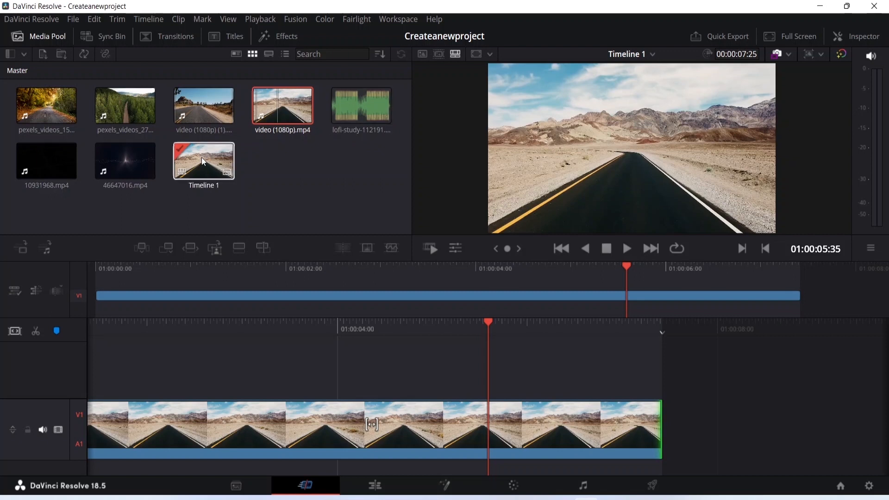
{"action": "left_click", "coordinate": [49, 108]}
{"action": "double_click", "coordinate": [47, 105]}
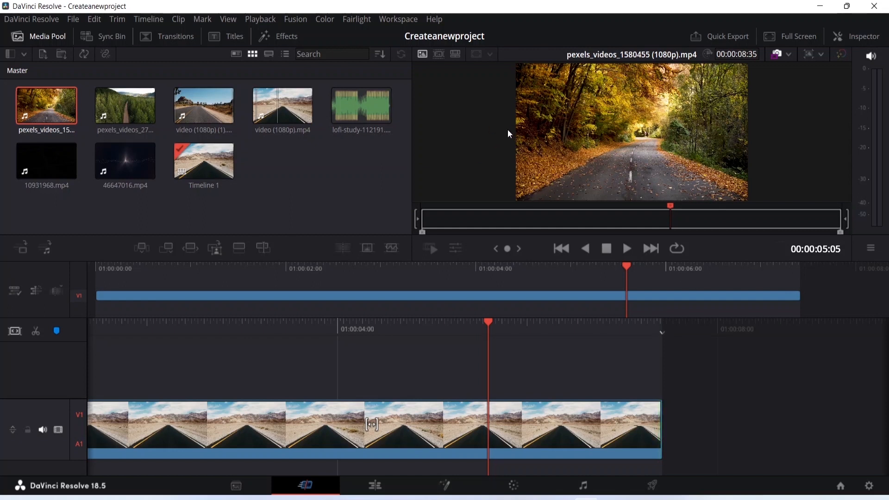
{"action": "left_click", "coordinate": [440, 217]}
{"action": "left_click_drag", "start_coordinate": [422, 233], "coordinate": [472, 232]}
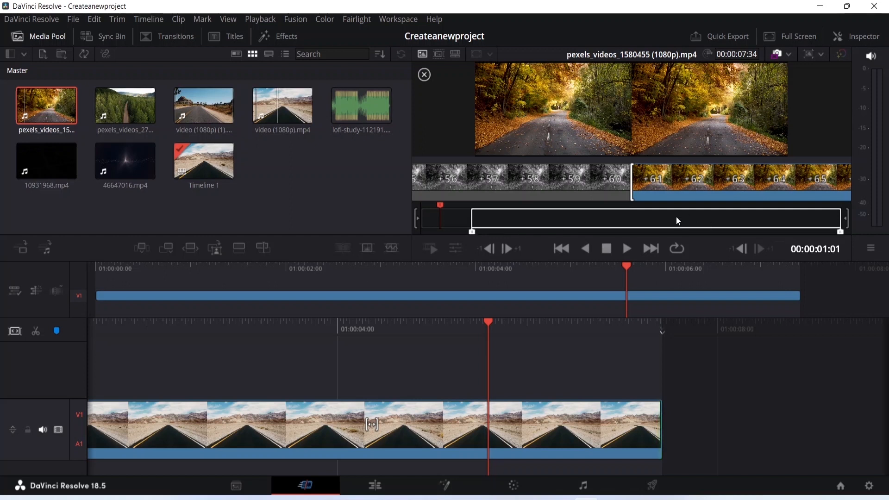
{"action": "left_click_drag", "start_coordinate": [442, 206], "coordinate": [624, 208]}
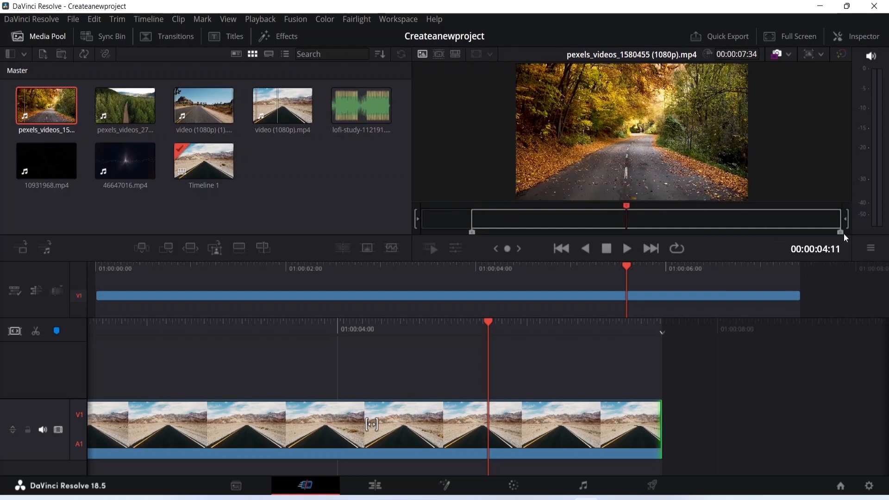
{"action": "key", "text": "o"}
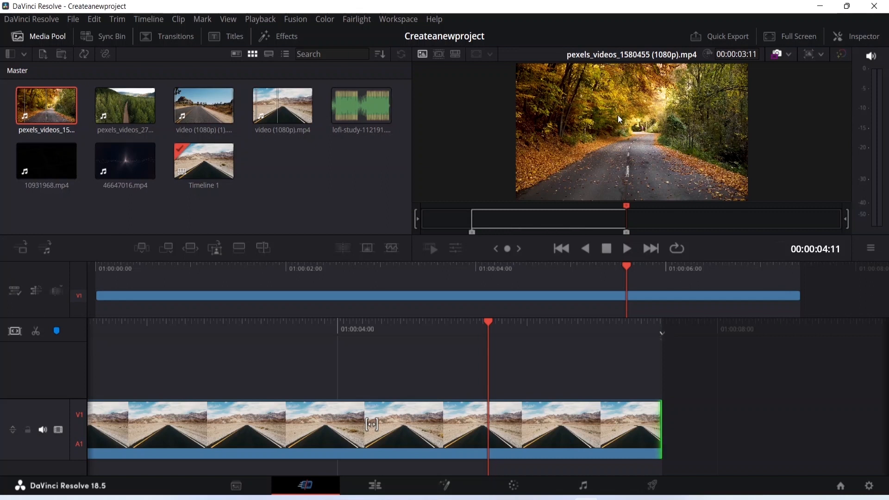
Step: Append the trimmed autumn road clip directly after the desert road clip on the timeline
{"action": "left_click_drag", "start_coordinate": [618, 115], "coordinate": [727, 391]}
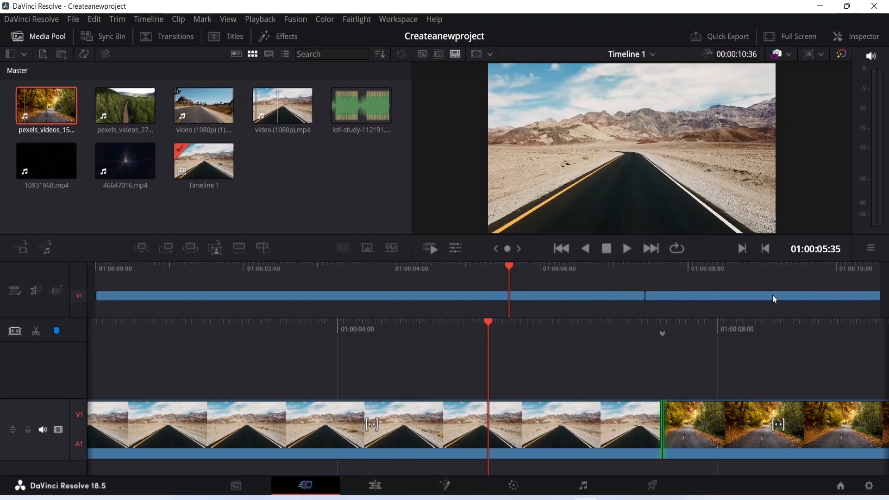
{"action": "key", "text": "minus"}
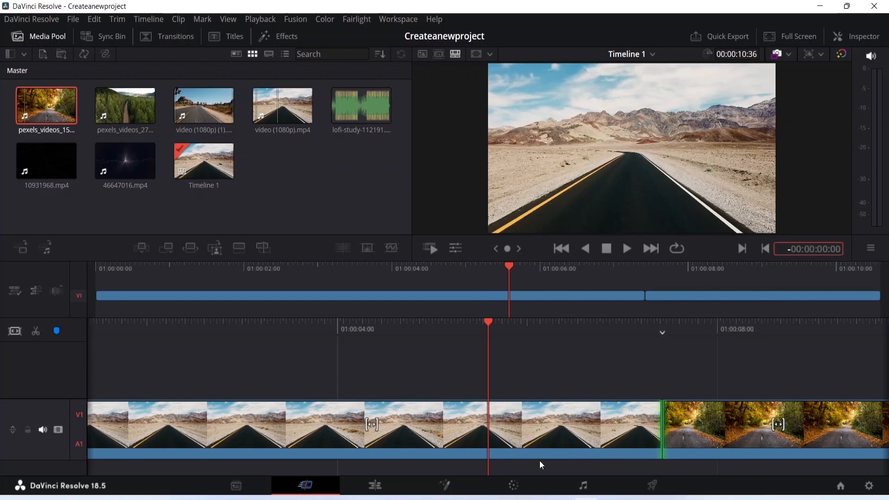
{"action": "key", "text": "Escape"}
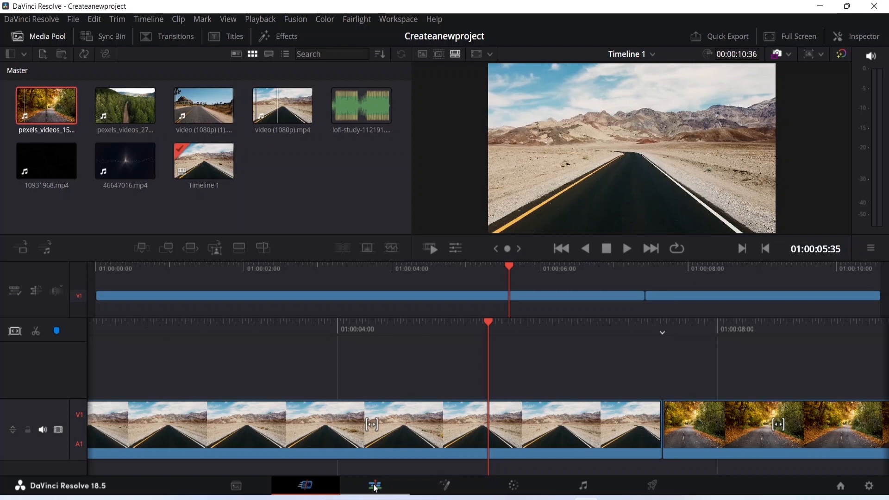
Step: Compare the two-clip timeline on the Edit and Cut pages, finishing on the Edit page
{"action": "left_click", "coordinate": [375, 485]}
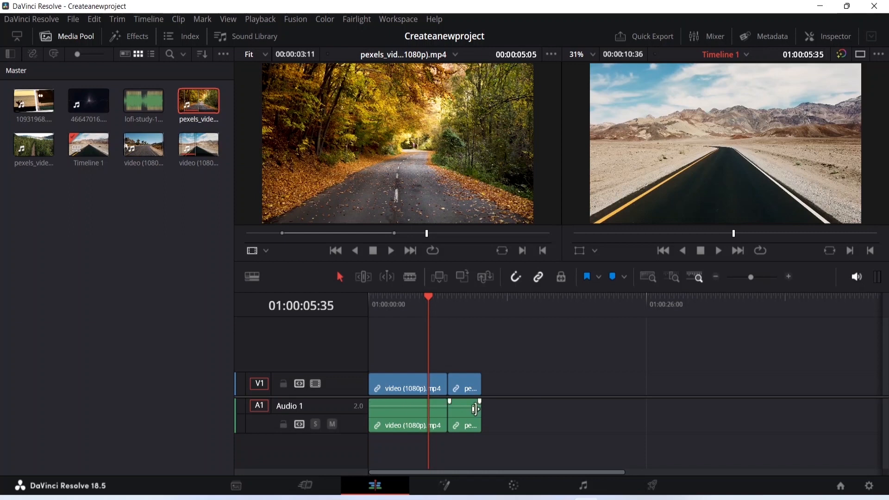
{"action": "key", "text": "minus"}
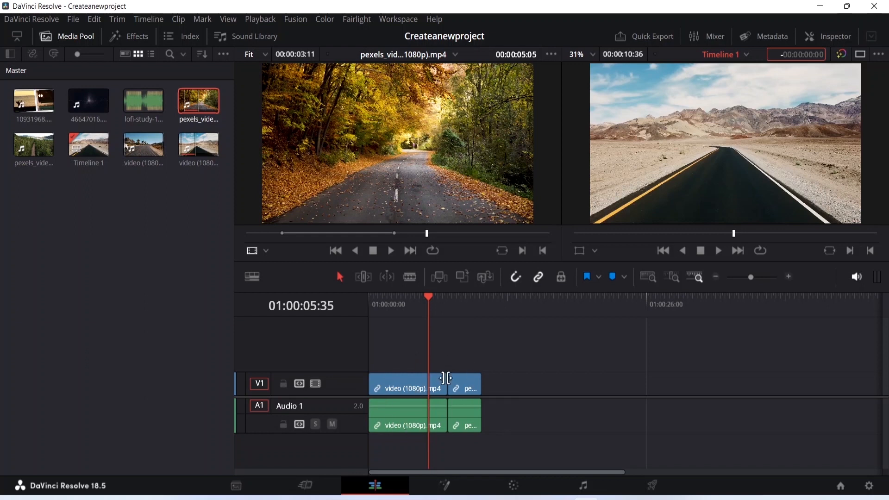
{"action": "left_click", "coordinate": [319, 484]}
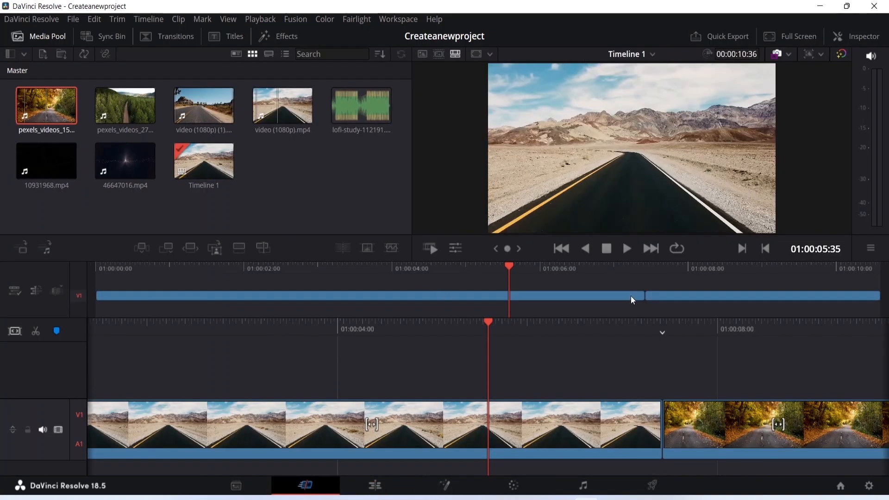
{"action": "left_click", "coordinate": [375, 485]}
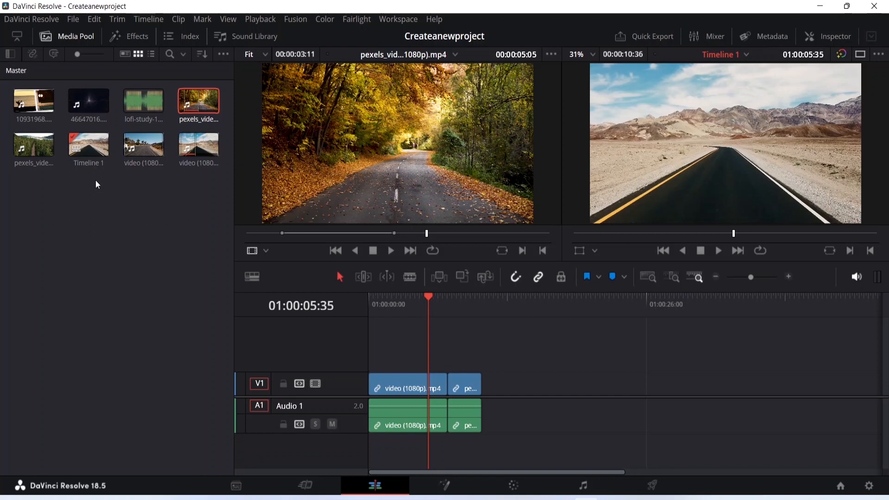
{"action": "key", "text": "minus"}
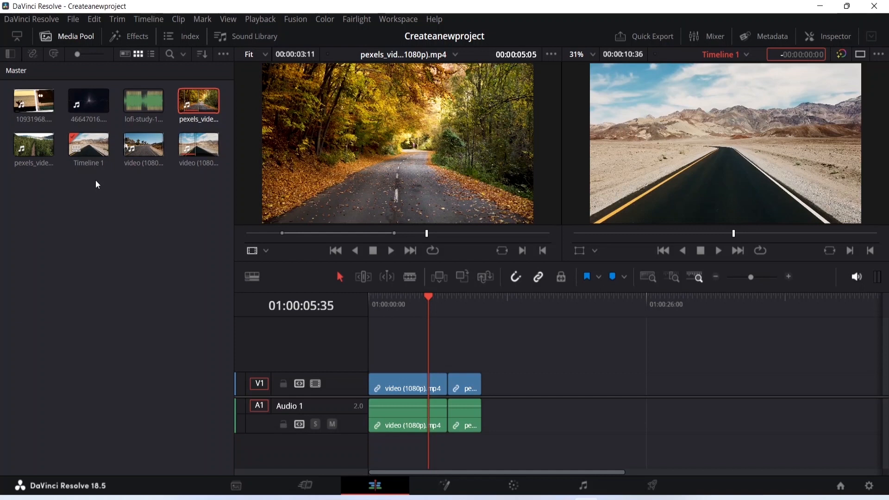
Step: Preview the autumn road clip in the source viewer: scrub from its first frame, play in reverse and forward, and jump to its last frame
{"action": "left_click", "coordinate": [335, 250]}
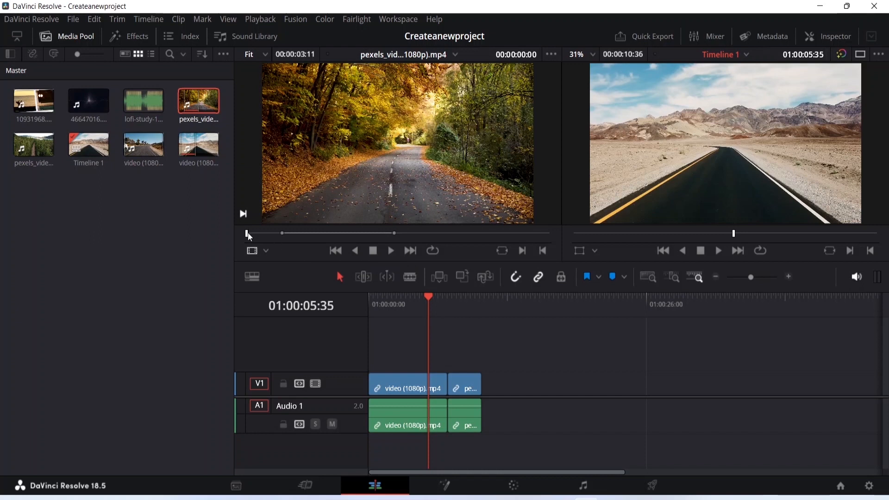
{"action": "left_click_drag", "start_coordinate": [249, 234], "coordinate": [542, 234]}
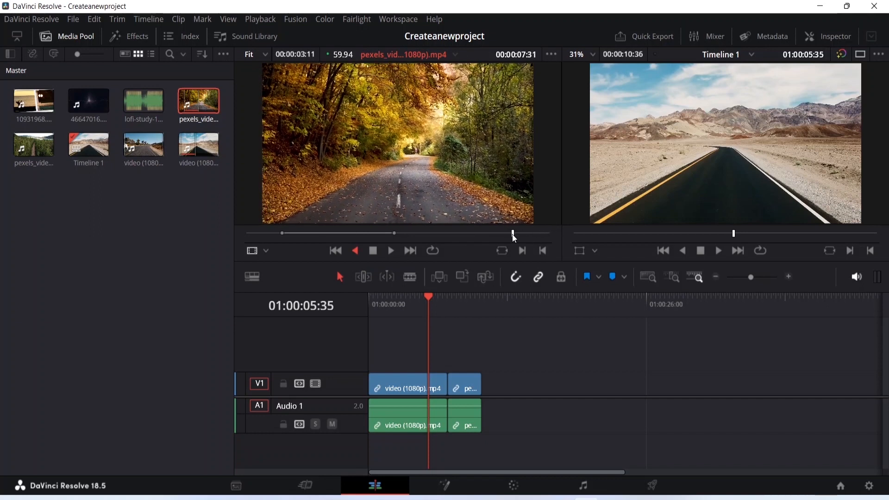
{"action": "left_click", "coordinate": [369, 250]}
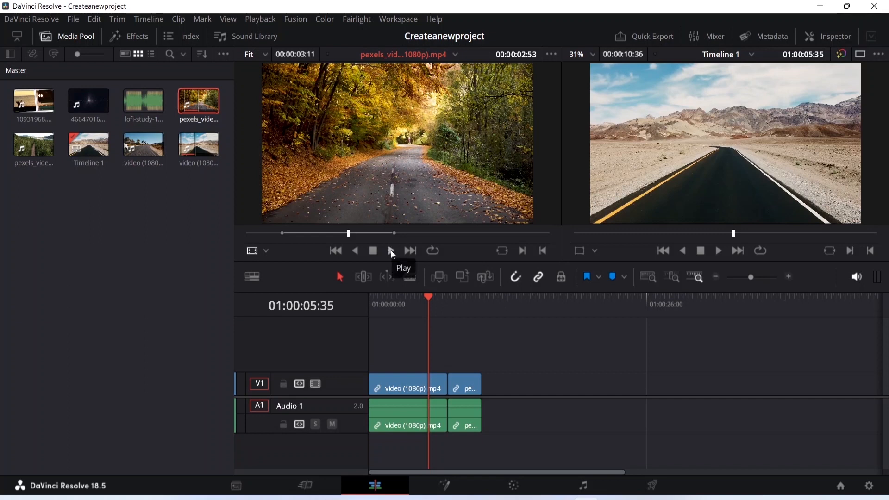
{"action": "left_click", "coordinate": [391, 250]}
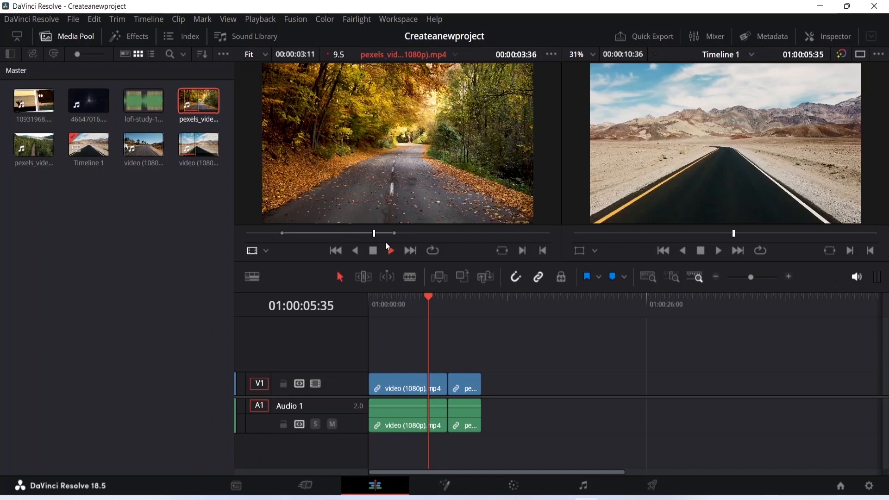
{"action": "left_click", "coordinate": [410, 251]}
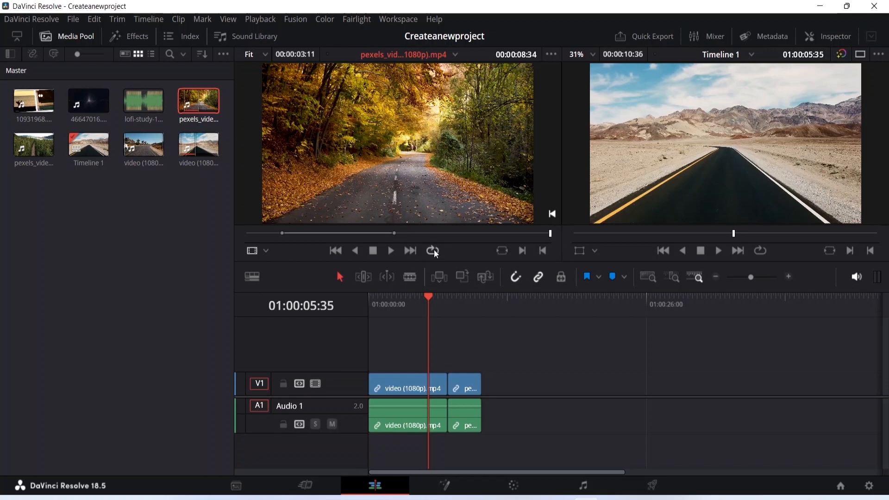
Step: Play the autumn road source clip in a loop and turn looping back off
{"action": "left_click", "coordinate": [391, 251]}
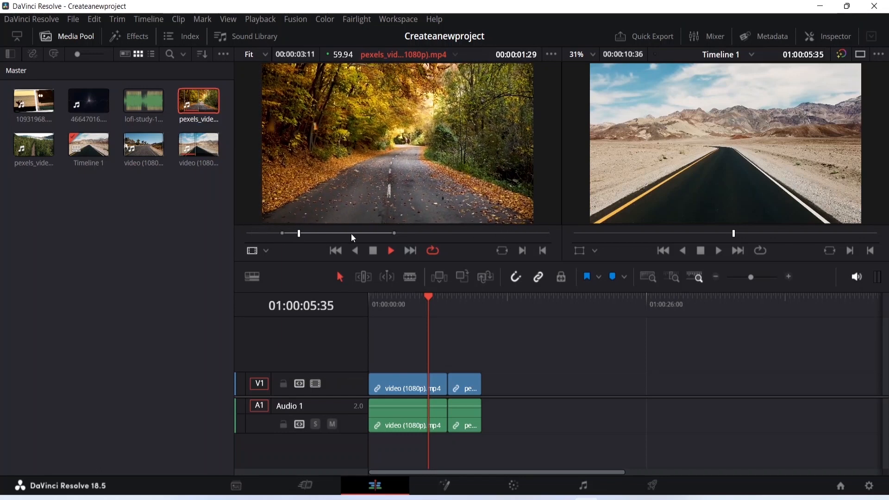
{"action": "left_click", "coordinate": [432, 250]}
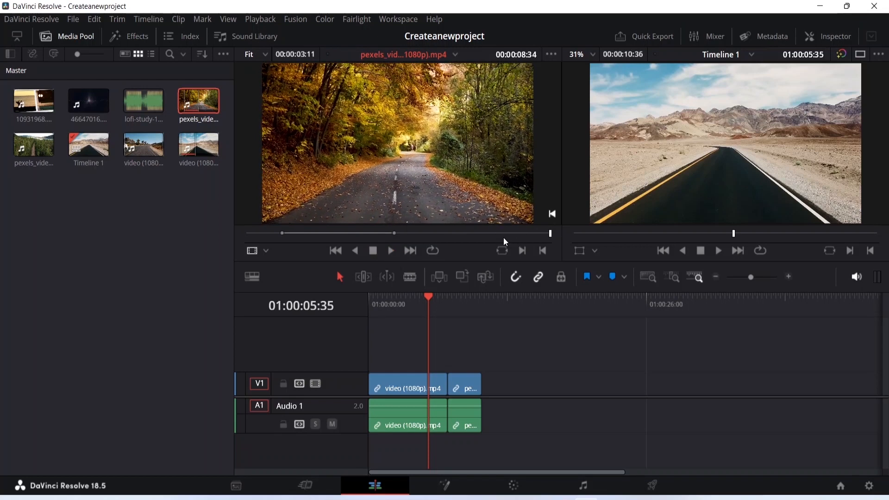
{"action": "key", "text": "minus"}
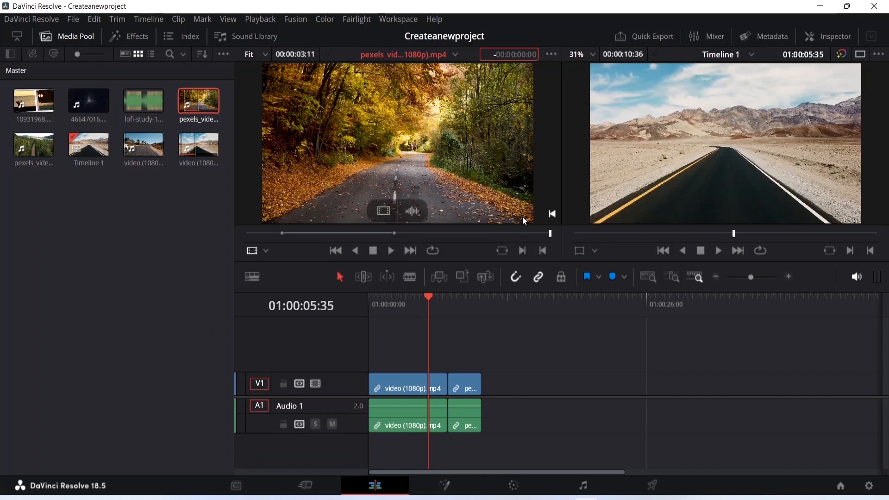
Step: Set the source viewer's display mode to Offline
{"action": "left_click", "coordinate": [267, 251]}
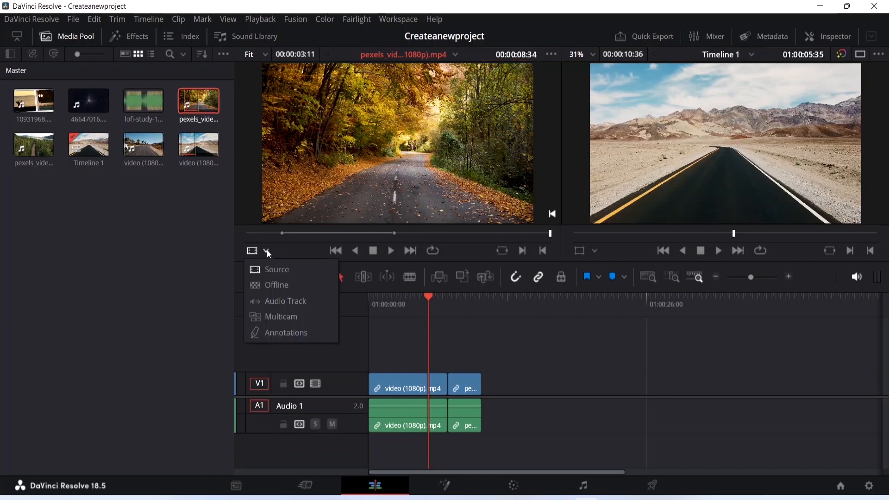
{"action": "left_click", "coordinate": [277, 285]}
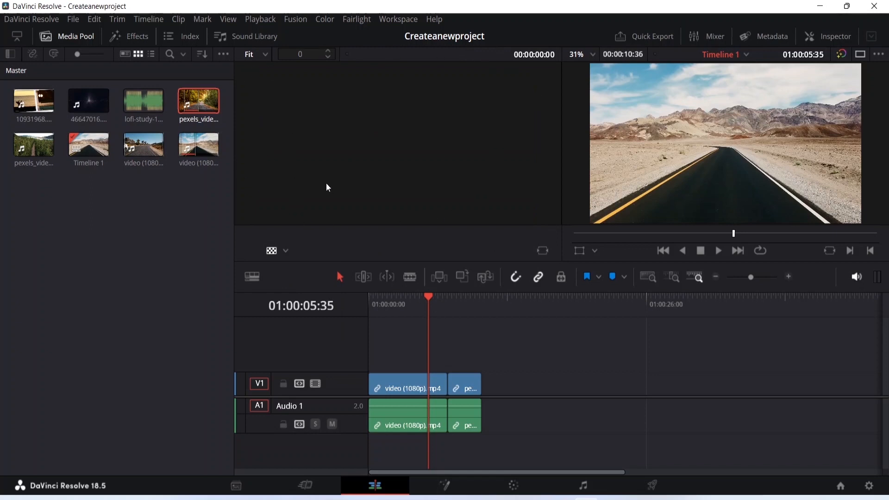
Step: Set the source viewer's display mode back to Source so the autumn road clip shows again
{"action": "left_click", "coordinate": [284, 251]}
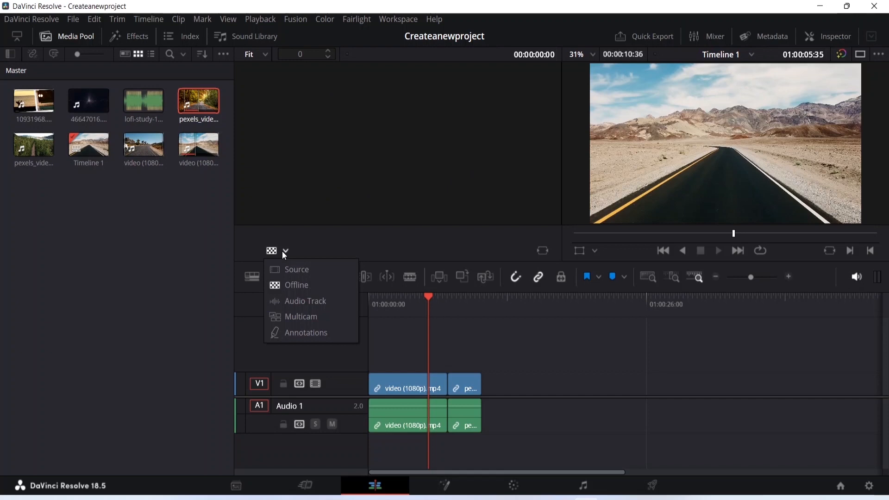
{"action": "left_click", "coordinate": [284, 266]}
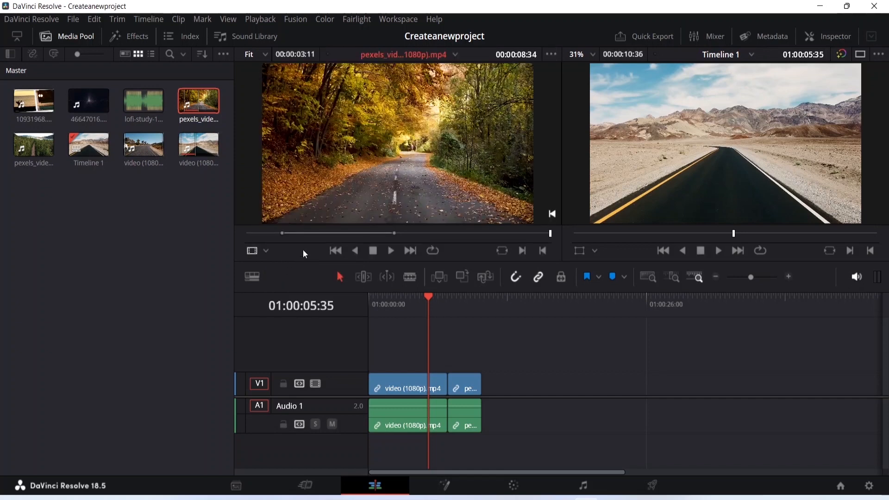
{"action": "key", "text": "minus"}
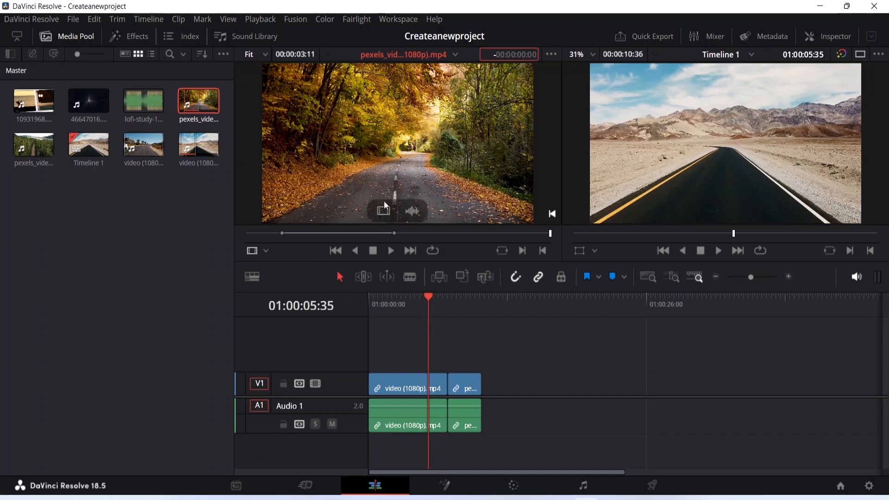
{"action": "left_click", "coordinate": [265, 251]}
{"action": "left_click", "coordinate": [163, 212]}
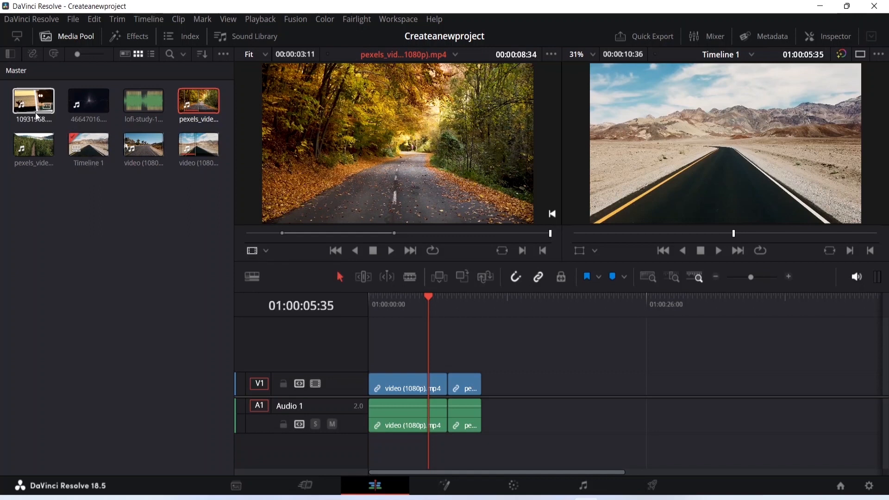
Step: Load 10931968.mp4 into the source viewer, play a short portion, and return its playhead to the first frame
{"action": "left_click_drag", "start_coordinate": [35, 112], "coordinate": [357, 131]}
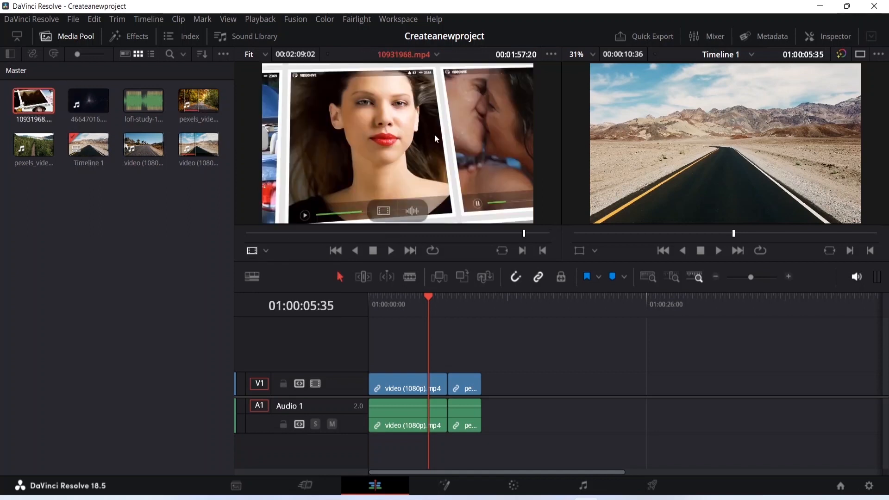
{"action": "left_click", "coordinate": [389, 251]}
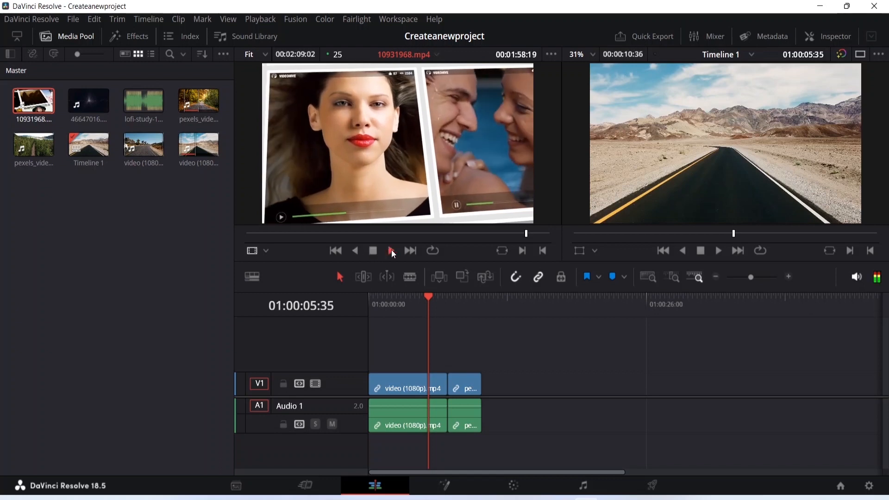
{"action": "left_click", "coordinate": [373, 250]}
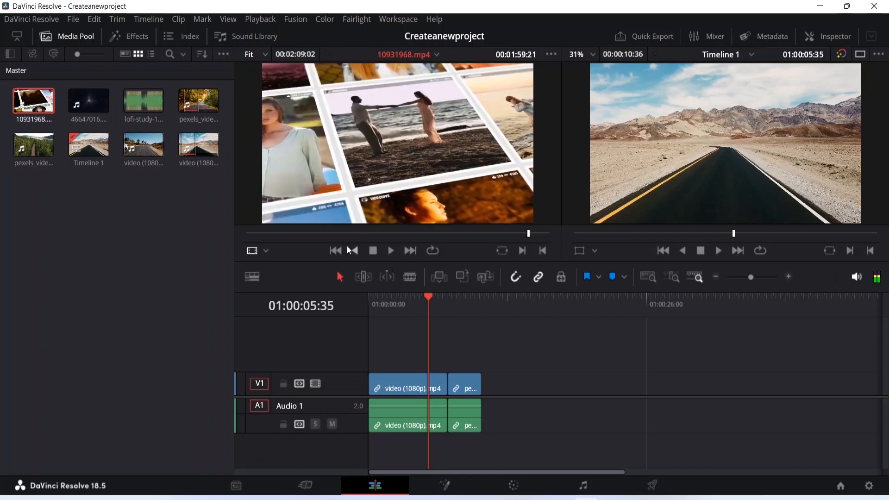
{"action": "left_click_drag", "start_coordinate": [527, 232], "coordinate": [225, 241]}
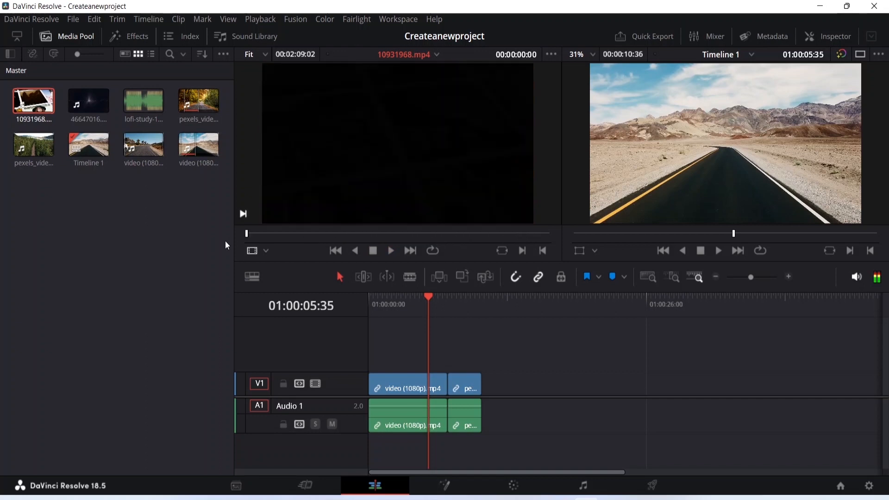
Step: View 10931968.mp4's waveform in Audio Track mode, then restore the source viewer to Source mode
{"action": "left_click", "coordinate": [267, 251]}
{"action": "left_click", "coordinate": [273, 301]}
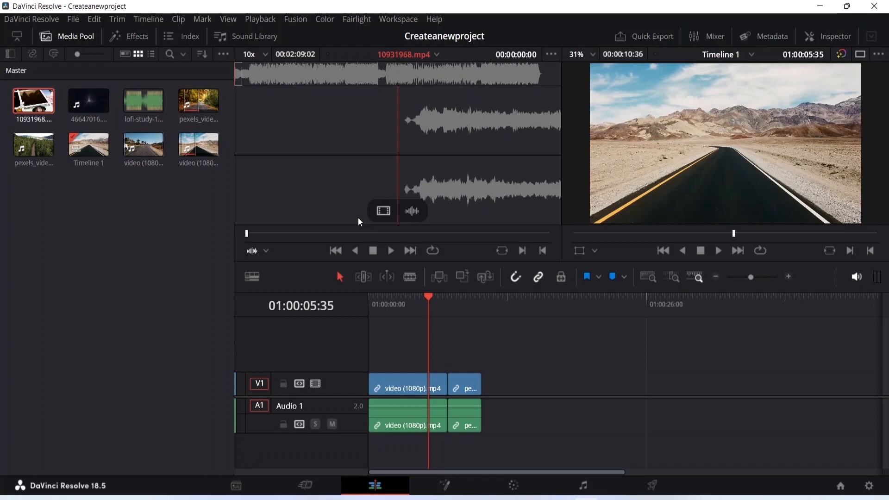
{"action": "left_click", "coordinate": [265, 251]}
{"action": "left_click", "coordinate": [276, 271]}
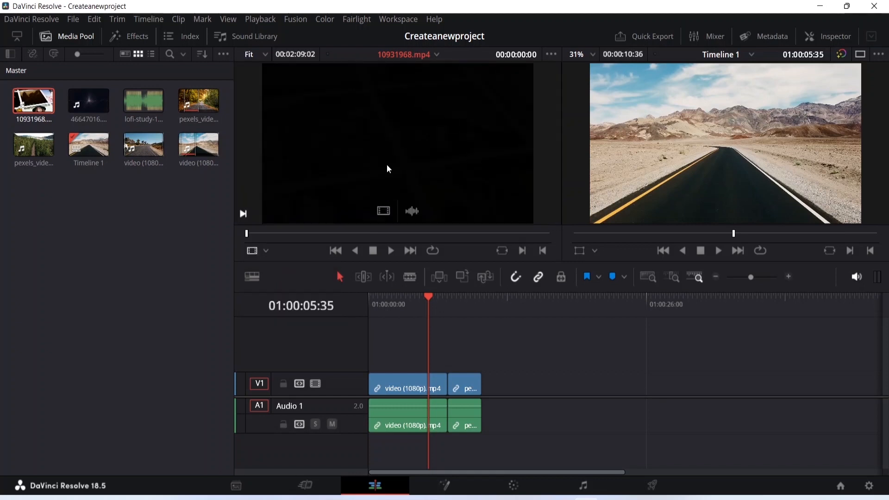
Step: Show 10931968.mp4 in Audio Track mode and place only its audio on Audio 1 directly after the autumn road clip
{"action": "left_click", "coordinate": [267, 251]}
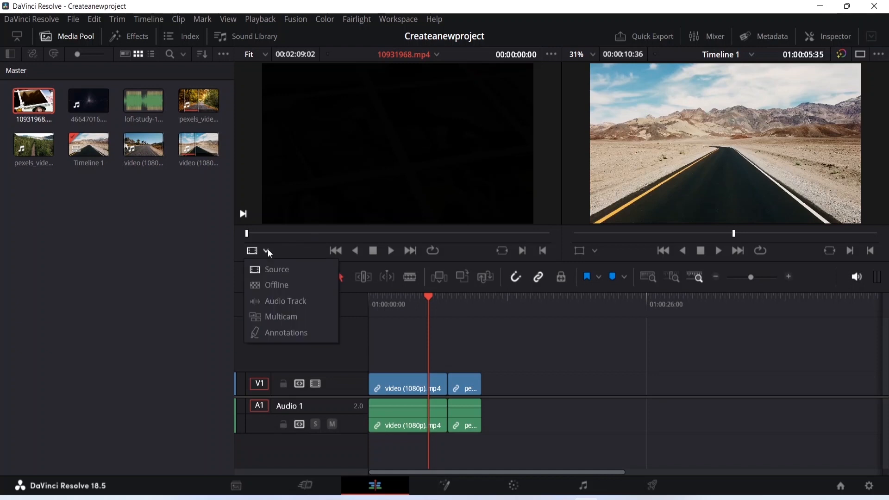
{"action": "left_click", "coordinate": [274, 300]}
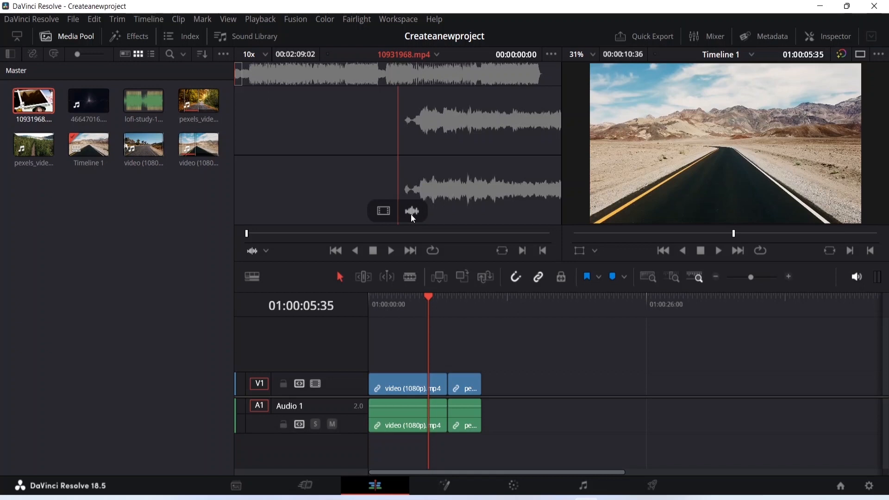
{"action": "key", "text": "minus"}
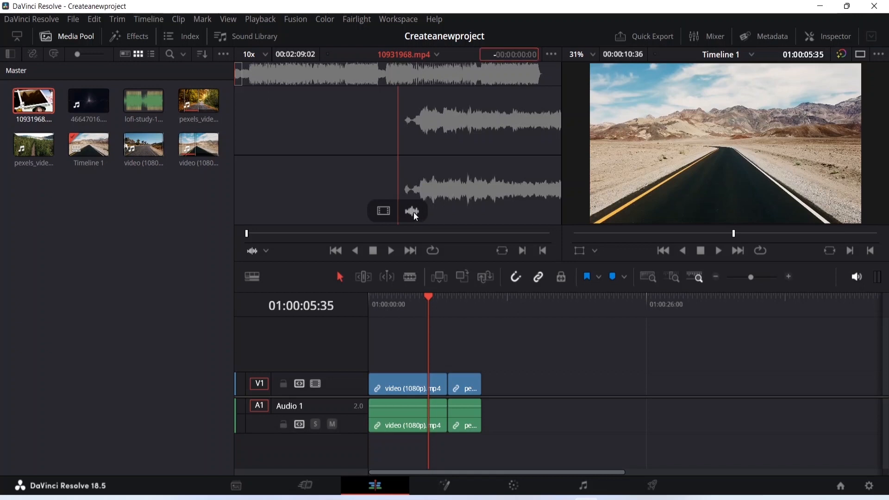
{"action": "left_click_drag", "start_coordinate": [413, 212], "coordinate": [492, 407]}
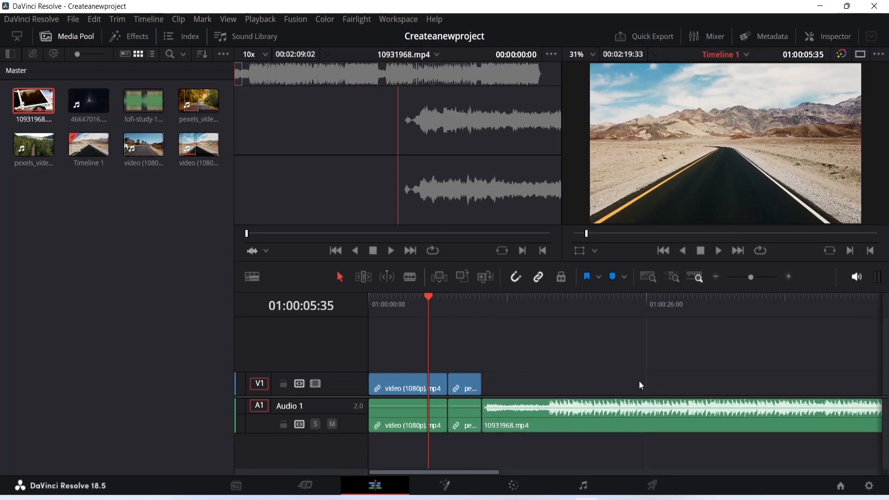
Step: Return the source viewer to Source display mode with 10931968.mp4 loaded
{"action": "left_click", "coordinate": [38, 109]}
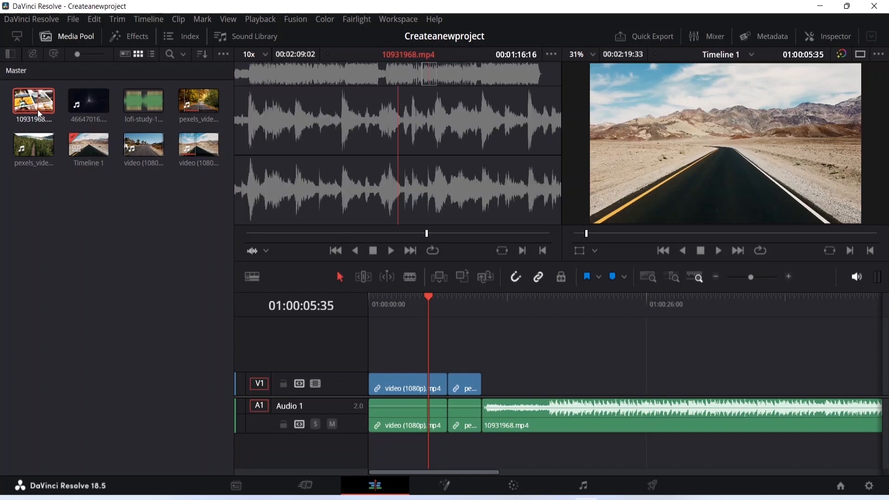
{"action": "key", "text": "minus"}
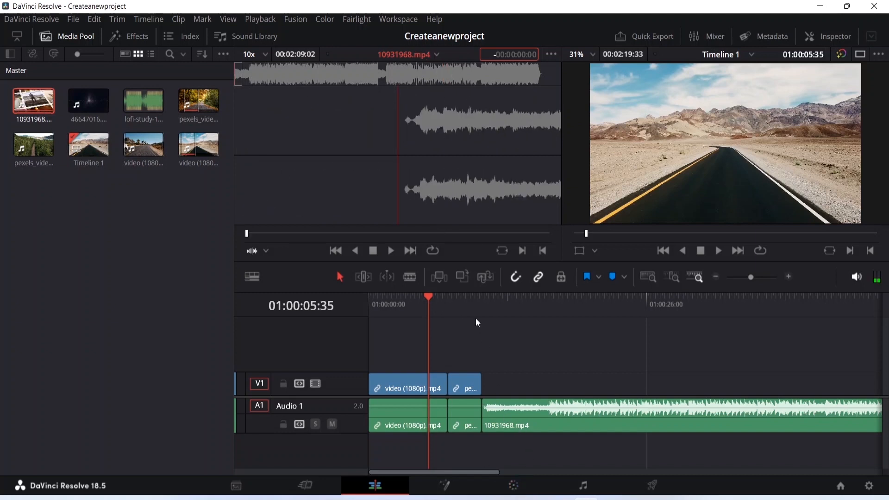
{"action": "left_click", "coordinate": [266, 253]}
{"action": "left_click", "coordinate": [268, 266]}
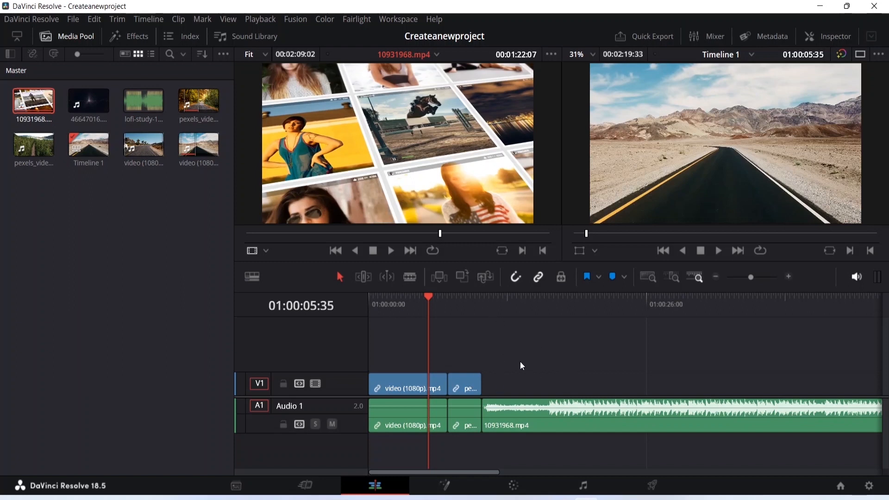
Step: Delete the audio-only 10931968.mp4 clip from Audio 1
{"action": "left_click", "coordinate": [540, 417]}
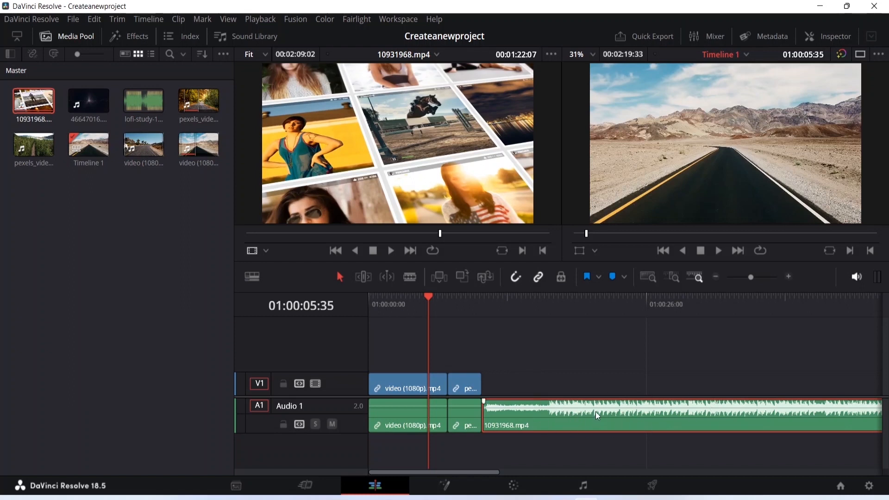
{"action": "key", "text": "Delete"}
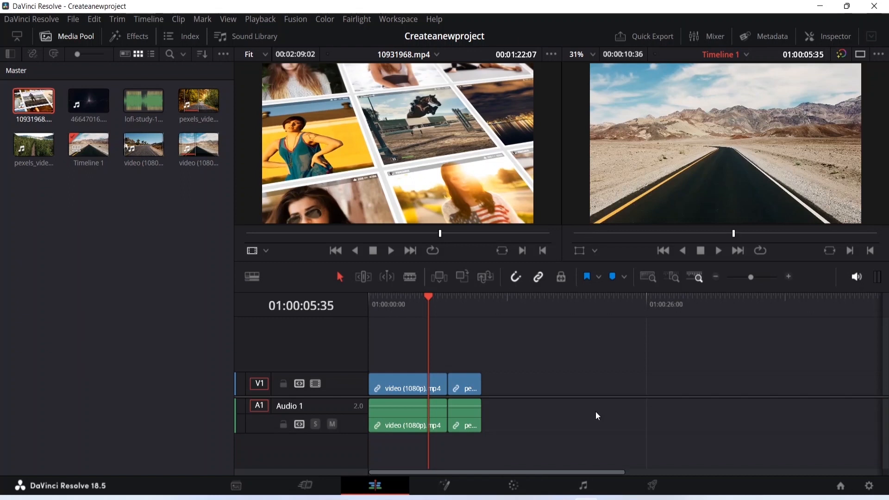
{"action": "left_click", "coordinate": [462, 252]}
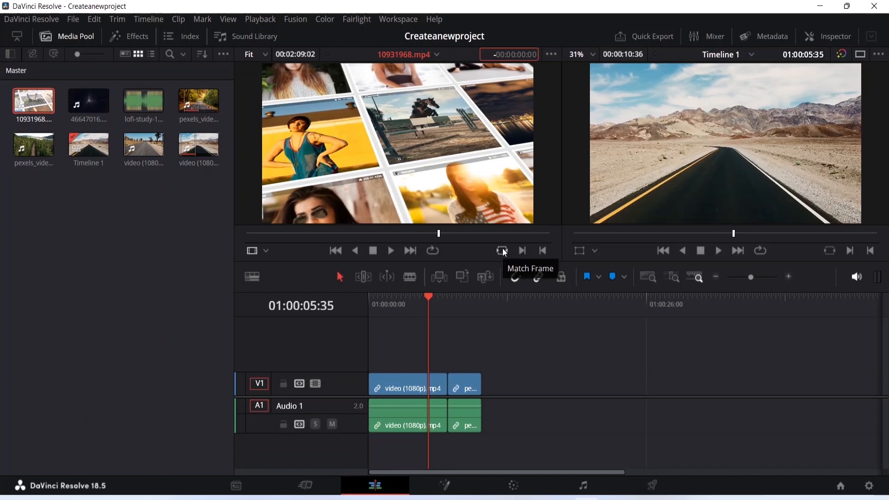
Step: Load video (1080p).mp4 in the source viewer, scrub to 00:00:14:04, and match its frame to the timeline playhead
{"action": "double_click", "coordinate": [211, 151]}
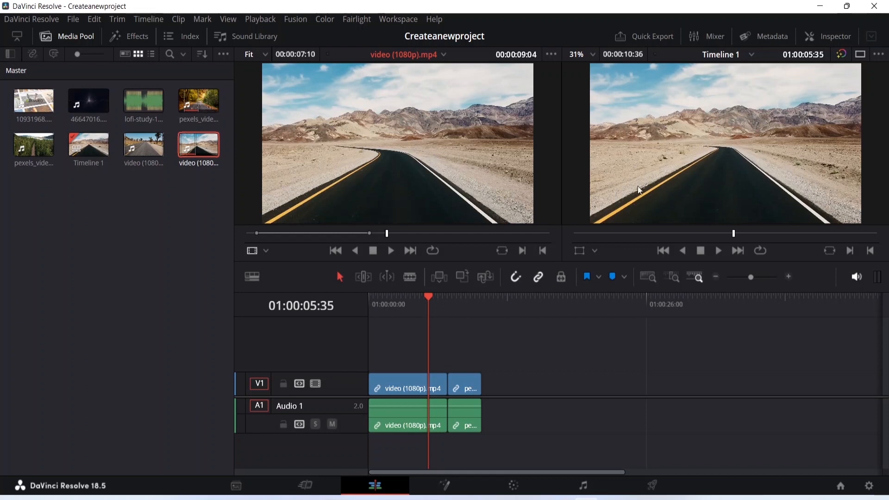
{"action": "left_click_drag", "start_coordinate": [403, 232], "coordinate": [463, 233]}
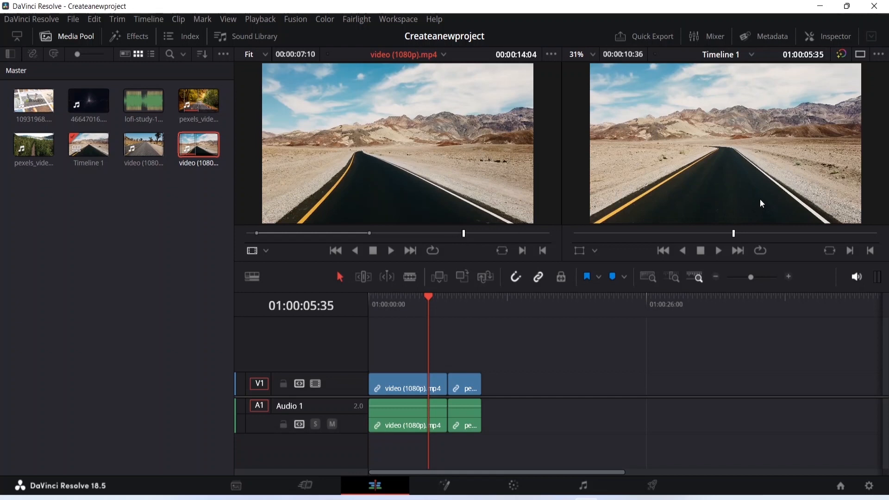
{"action": "left_click", "coordinate": [830, 249]}
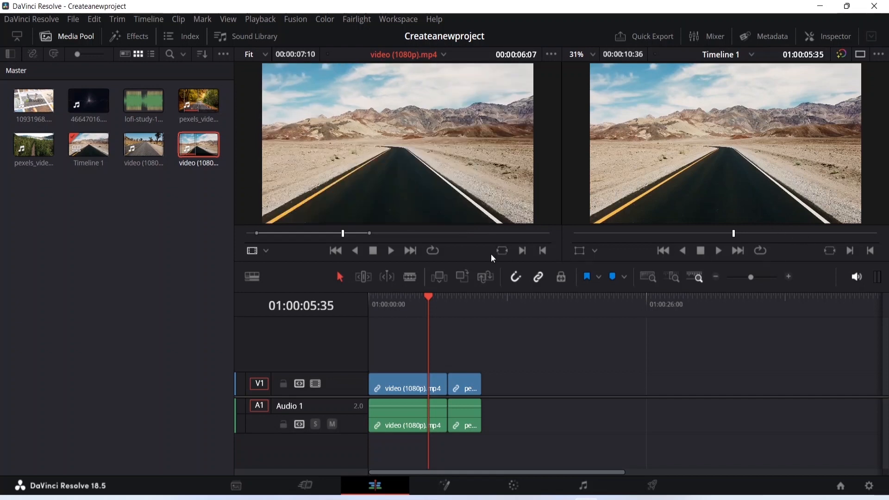
Step: Look at Timeline 1 on the Cut page and return to the Edit page
{"action": "key", "text": "minus"}
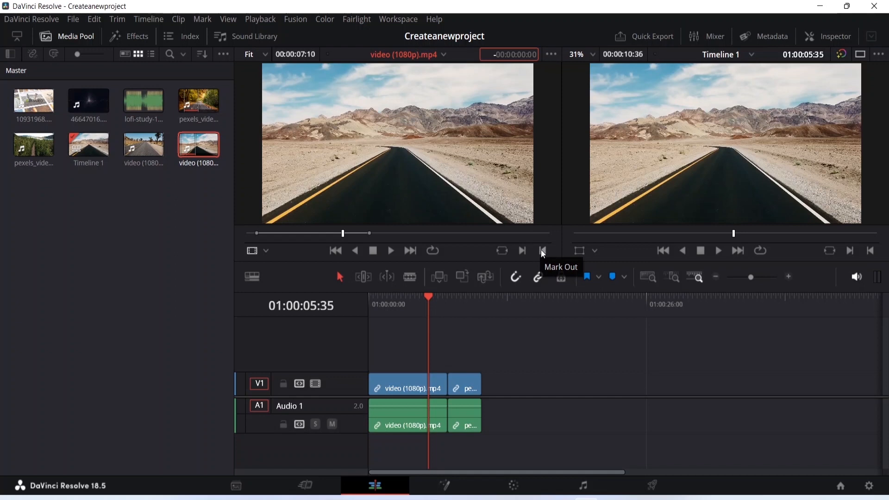
{"action": "left_click", "coordinate": [318, 484]}
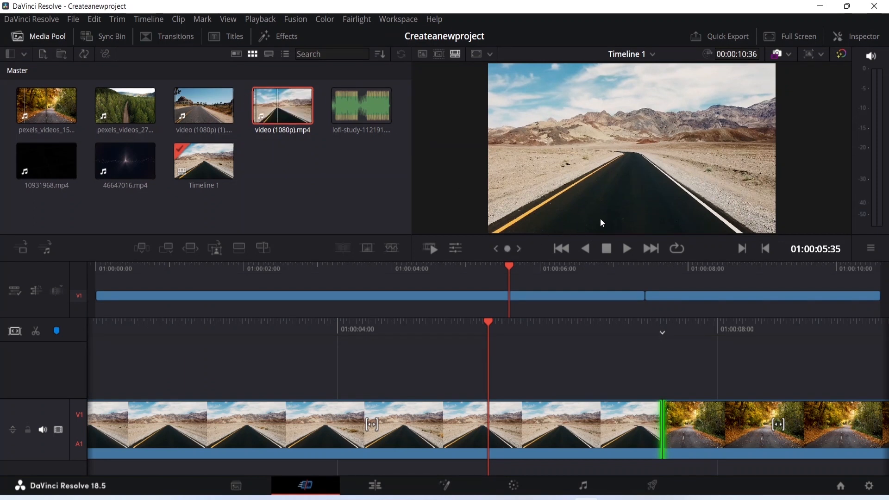
{"action": "left_click", "coordinate": [375, 485]}
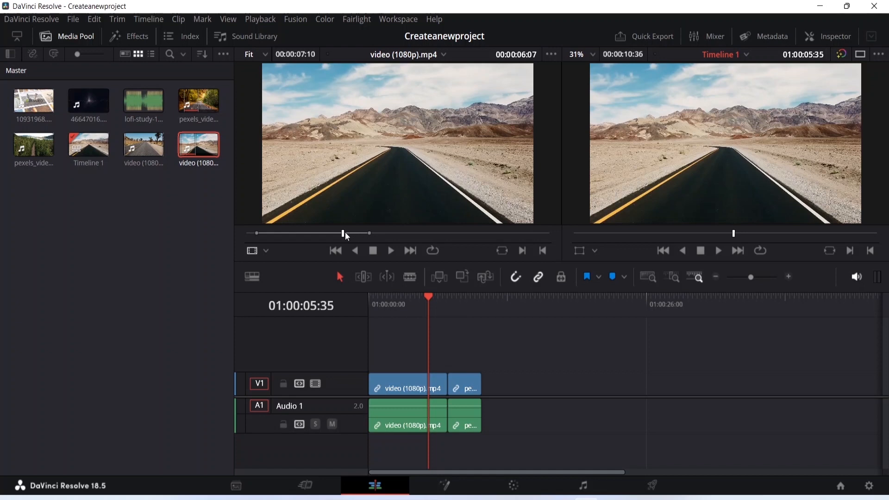
Step: Mark the out point of video (1080p).mp4 at 00:00:10:20 in the source viewer
{"action": "left_click_drag", "start_coordinate": [344, 235], "coordinate": [412, 234]}
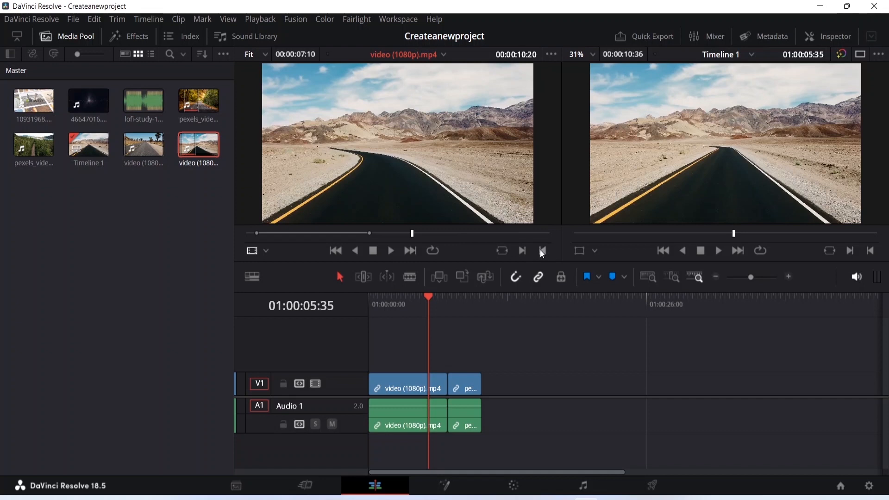
{"action": "left_click", "coordinate": [541, 251]}
{"action": "type", "text": "-"}
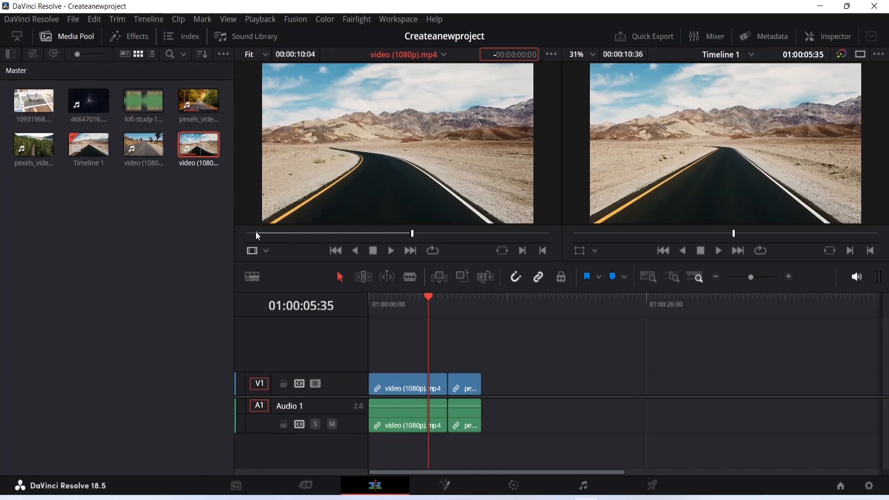
Step: Slide the in point of video (1080p).mp4 back and forth, ending at the clip's first frame
{"action": "left_click_drag", "start_coordinate": [256, 233], "coordinate": [305, 233]}
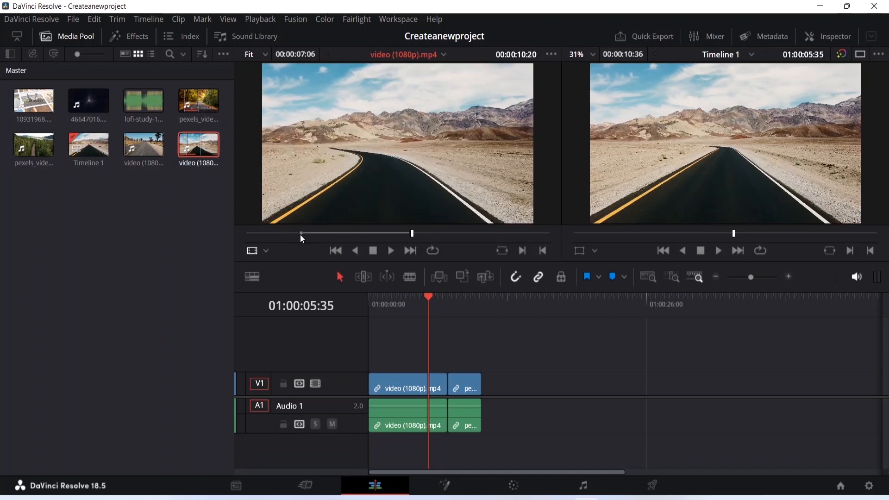
{"action": "left_click_drag", "start_coordinate": [301, 233], "coordinate": [269, 233]}
{"action": "mouse_move", "coordinate": [306, 211]}
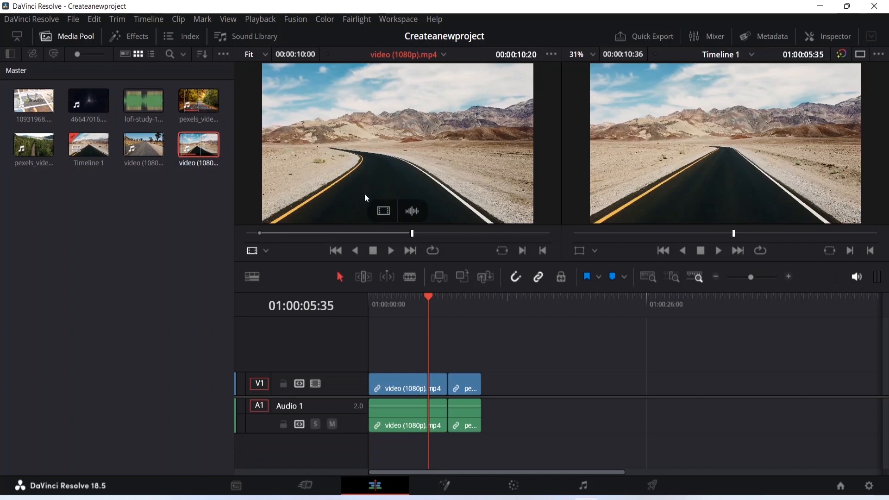
{"action": "left_click_drag", "start_coordinate": [259, 235], "coordinate": [245, 235]}
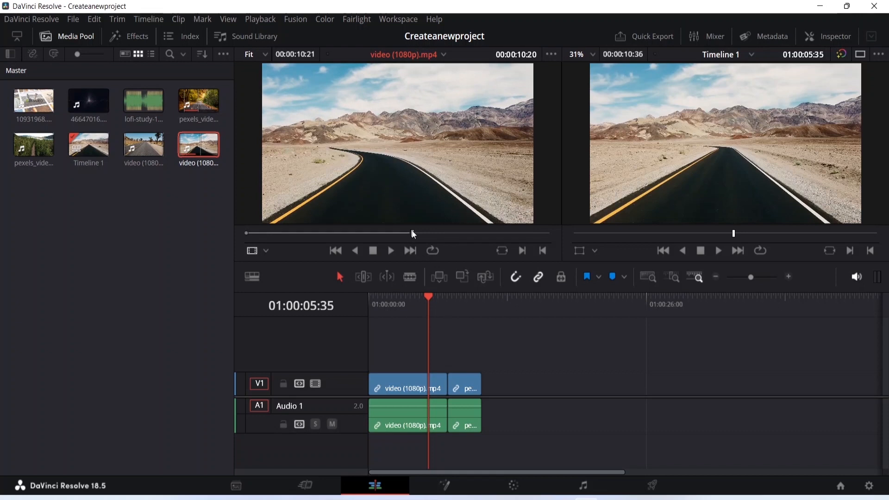
Step: Mark the in point of video (1080p).mp4 at 00:00:02:16 and move the source playhead to 00:00:03:16
{"action": "left_click_drag", "start_coordinate": [412, 234], "coordinate": [287, 235]}
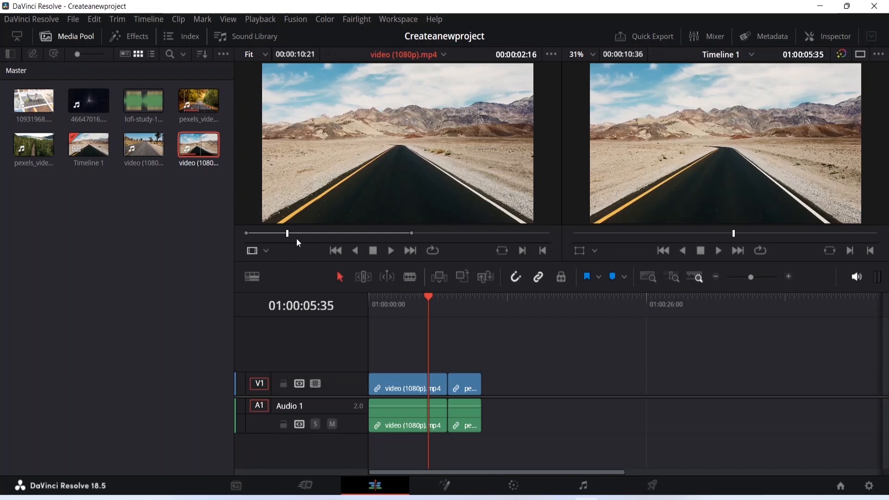
{"action": "key", "text": "i"}
{"action": "left_click_drag", "start_coordinate": [287, 235], "coordinate": [302, 235]}
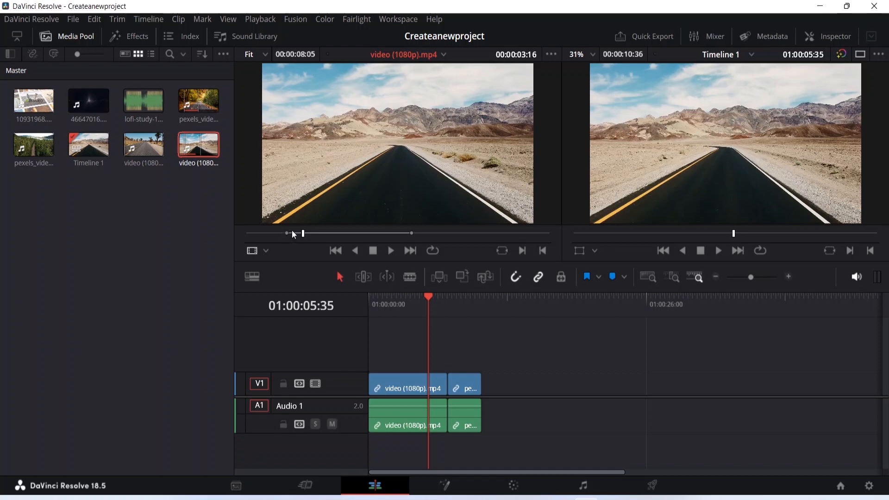
{"action": "key", "text": "minus"}
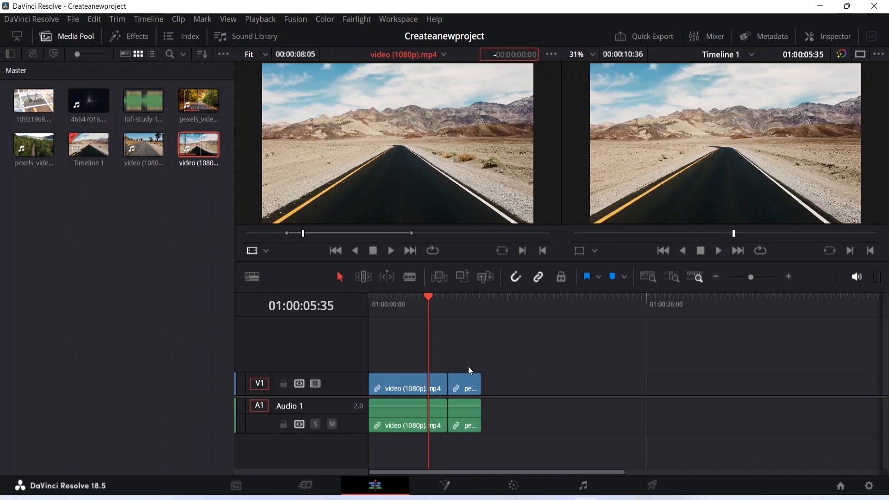
Step: Delete both existing clips, with their linked audio, from Timeline 1
{"action": "mouse_move", "coordinate": [299, 221]}
{"action": "left_click", "coordinate": [503, 431]}
{"action": "left_click", "coordinate": [459, 419]}
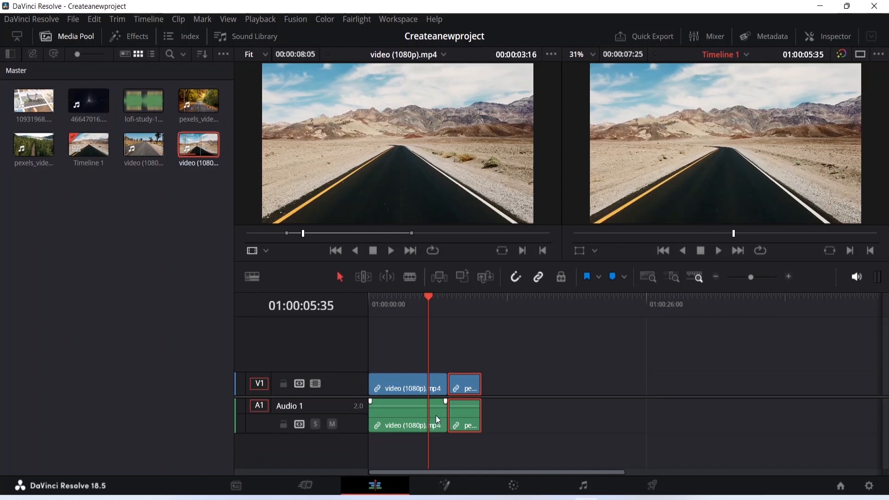
{"action": "key", "text": "Delete"}
{"action": "left_click", "coordinate": [435, 416]}
{"action": "key", "text": "Delete"}
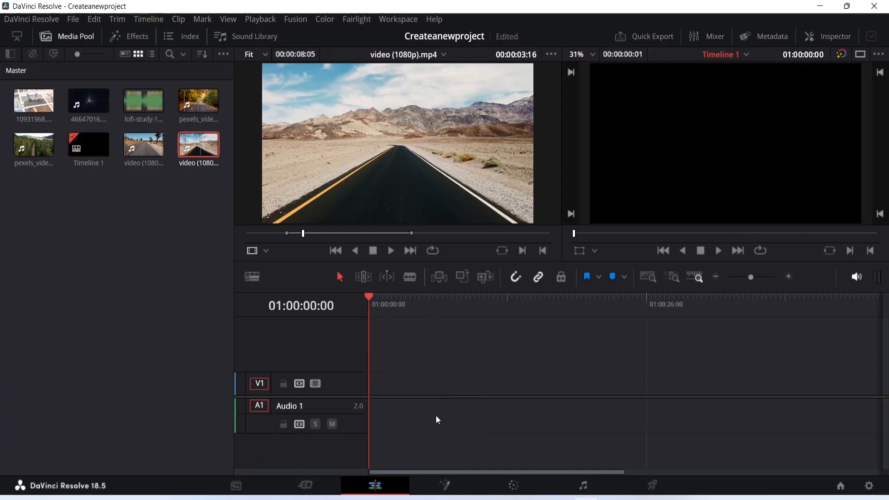
{"action": "left_click_drag", "start_coordinate": [368, 121], "coordinate": [408, 390]}
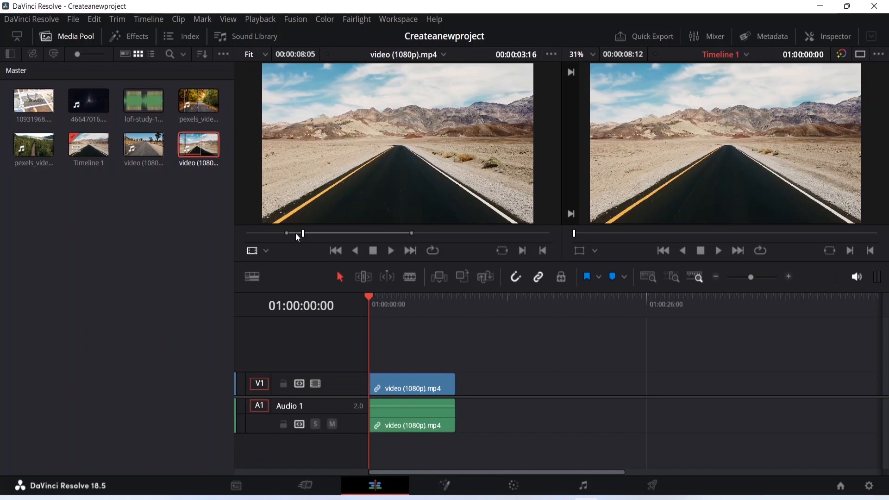
{"action": "mouse_move", "coordinate": [359, 165]}
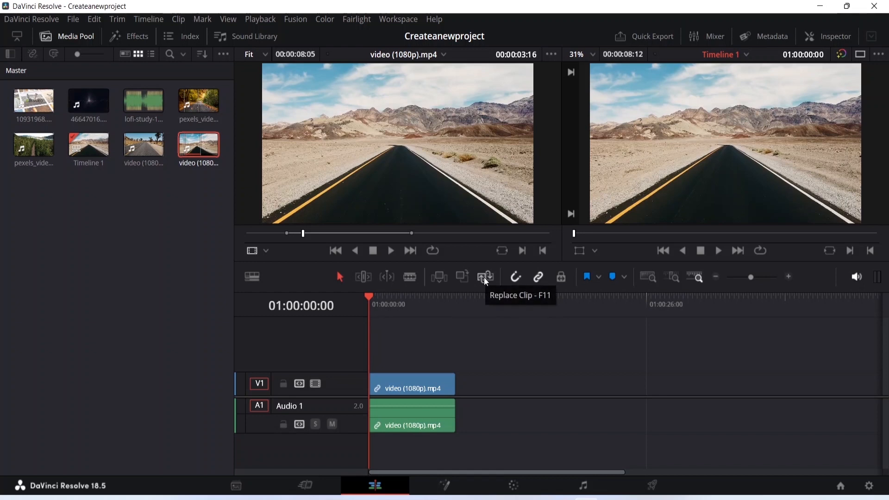
{"action": "left_click", "coordinate": [40, 150]}
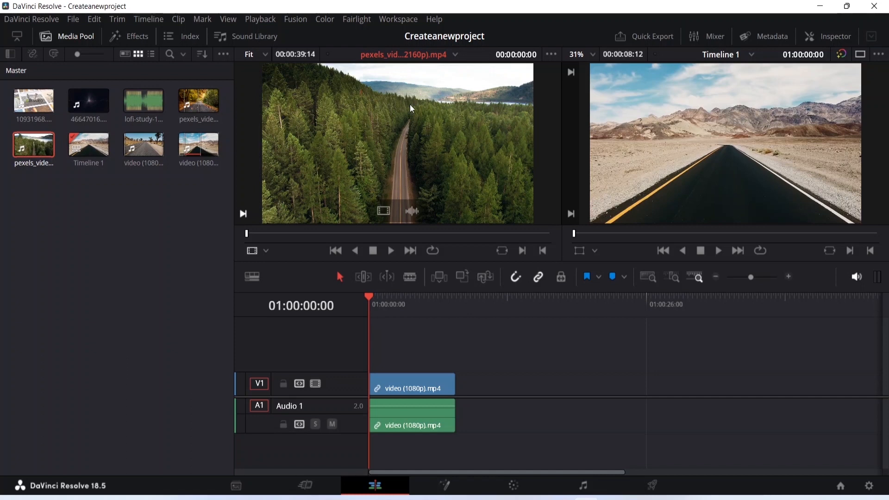
{"action": "left_click_drag", "start_coordinate": [422, 115], "coordinate": [458, 407]}
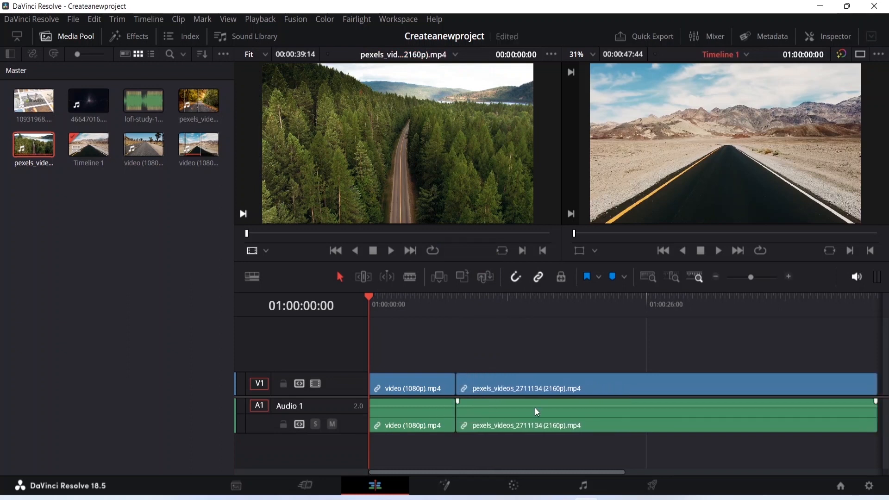
{"action": "left_click", "coordinate": [599, 386]}
{"action": "key", "text": "Delete"}
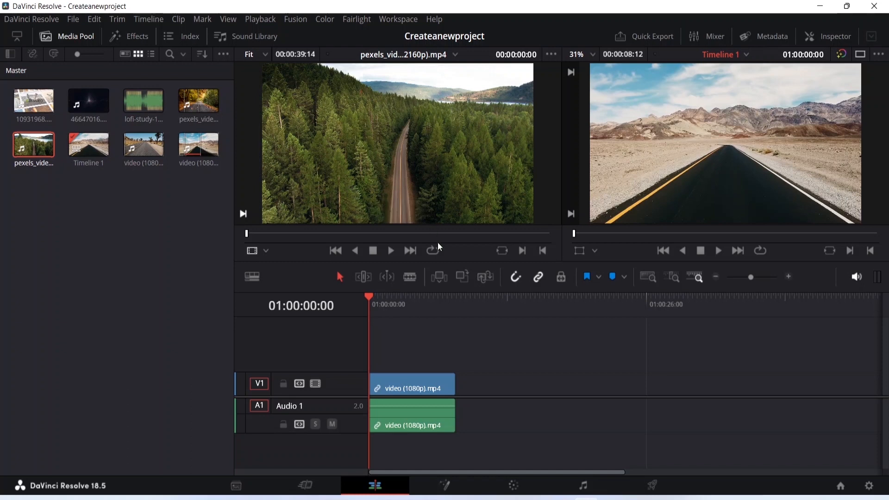
{"action": "left_click", "coordinate": [439, 277]}
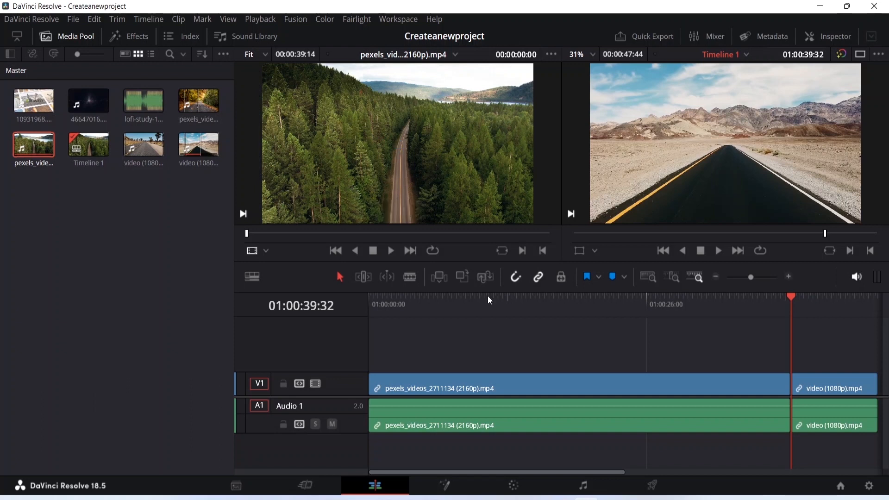
{"action": "left_click", "coordinate": [441, 279]}
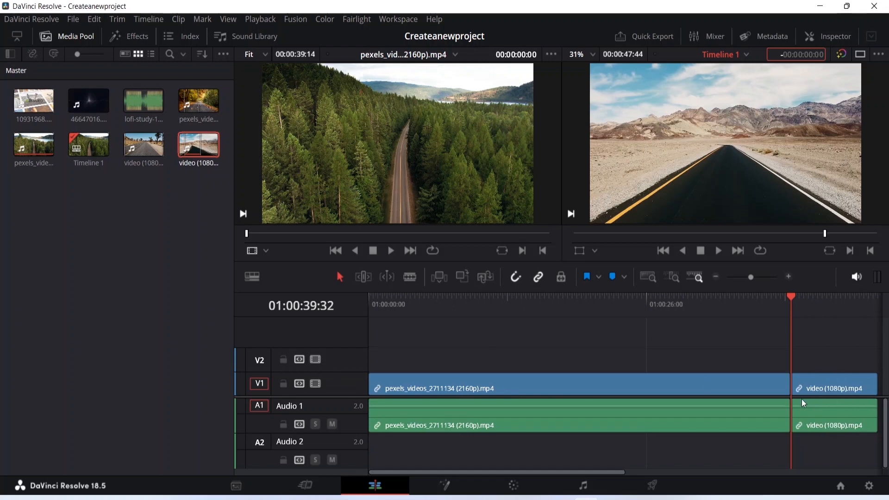
{"action": "left_click", "coordinate": [735, 387]}
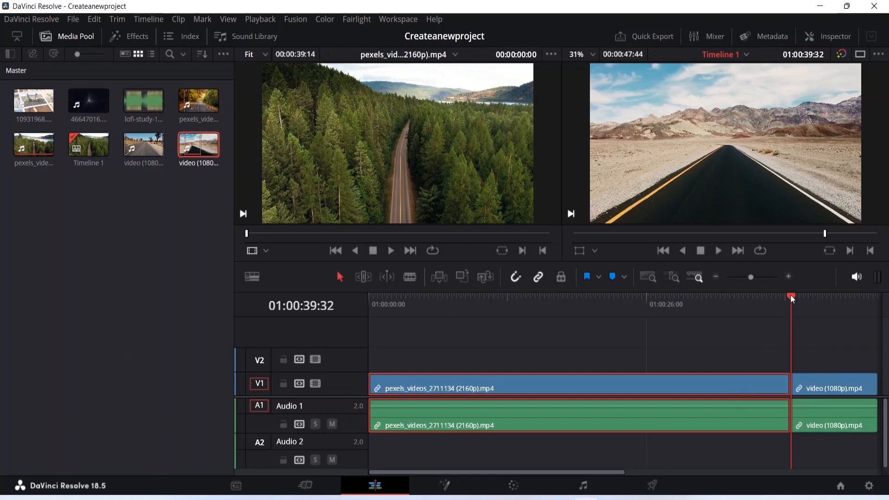
{"action": "left_click_drag", "start_coordinate": [790, 295], "coordinate": [699, 313]}
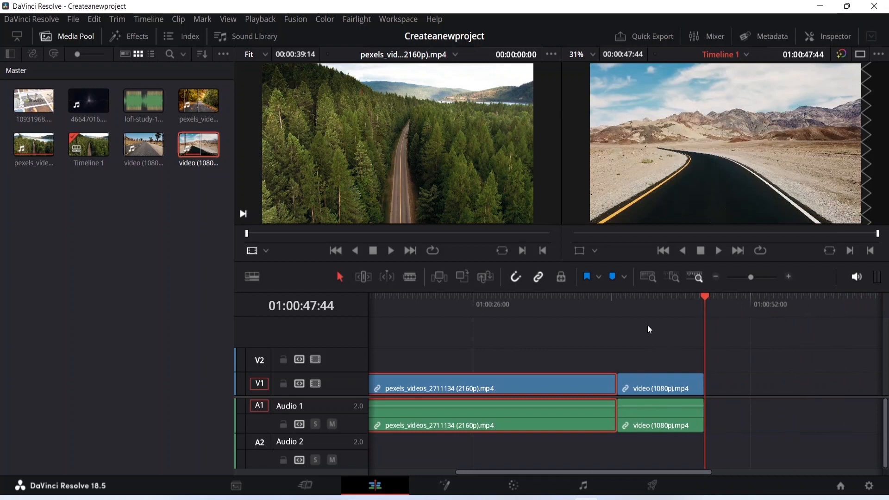
{"action": "left_click", "coordinate": [437, 278]}
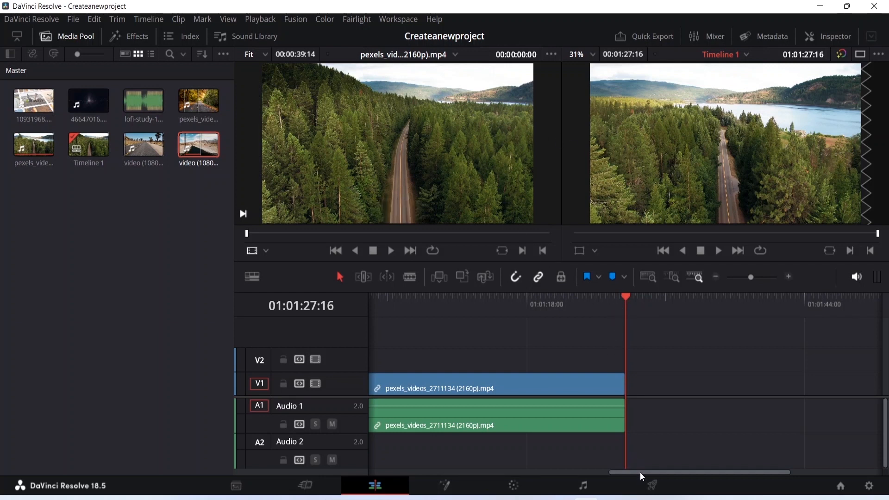
{"action": "left_click_drag", "start_coordinate": [640, 472], "coordinate": [514, 472]}
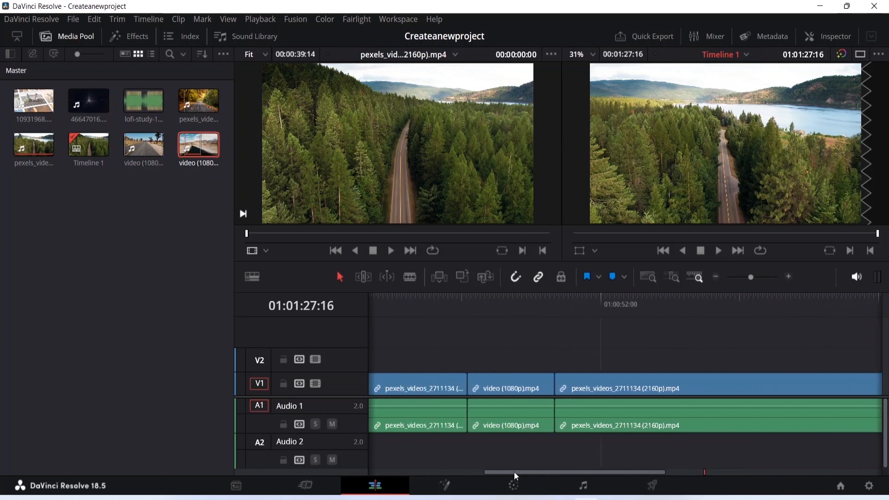
{"action": "left_click", "coordinate": [526, 391]}
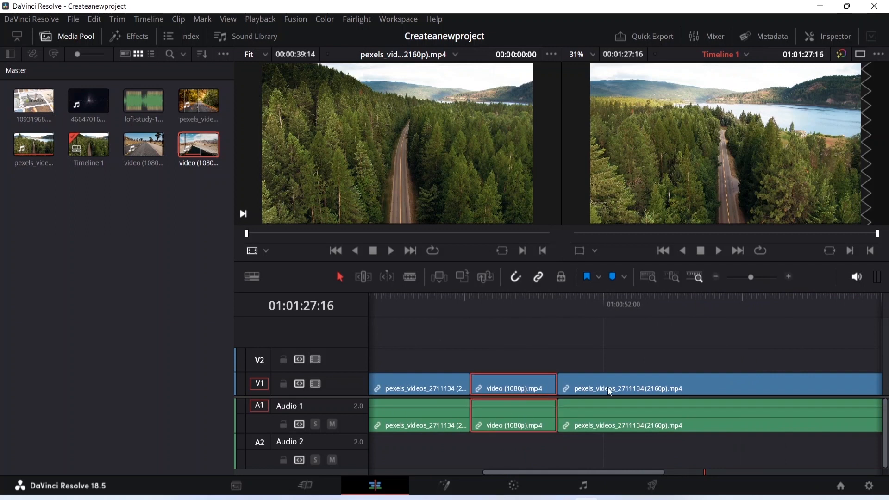
{"action": "left_click_drag", "start_coordinate": [579, 472], "coordinate": [458, 472]}
{"action": "left_click", "coordinate": [585, 387]}
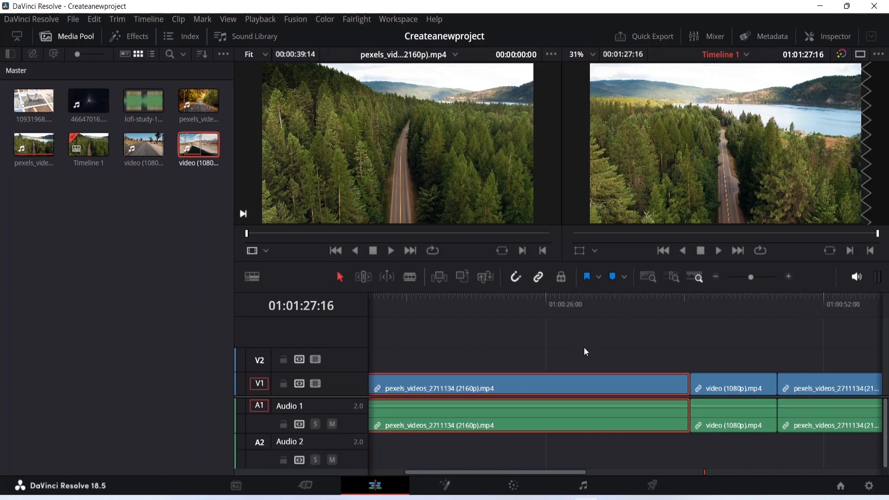
{"action": "key", "text": "ctrl+z"}
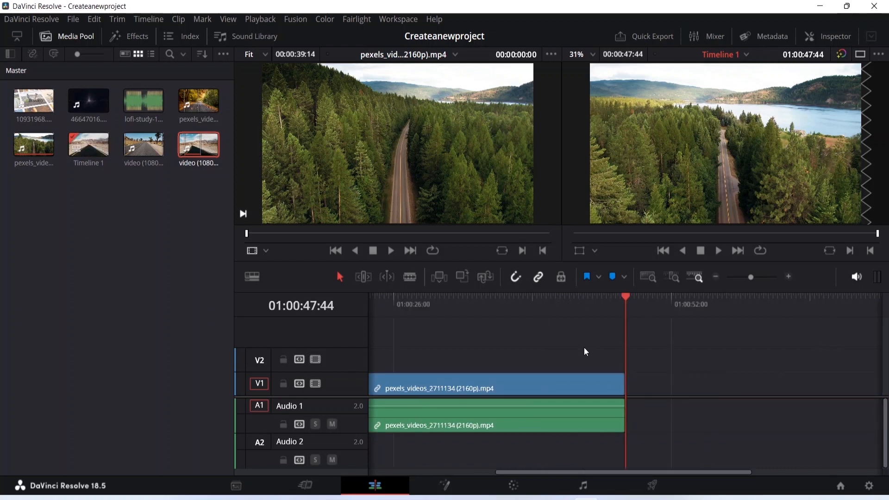
Step: Overwrite Timeline 1 with video (1080p) (1).mp4 from the cut between its two clips at 01:00:08:12
{"action": "key", "text": "minus"}
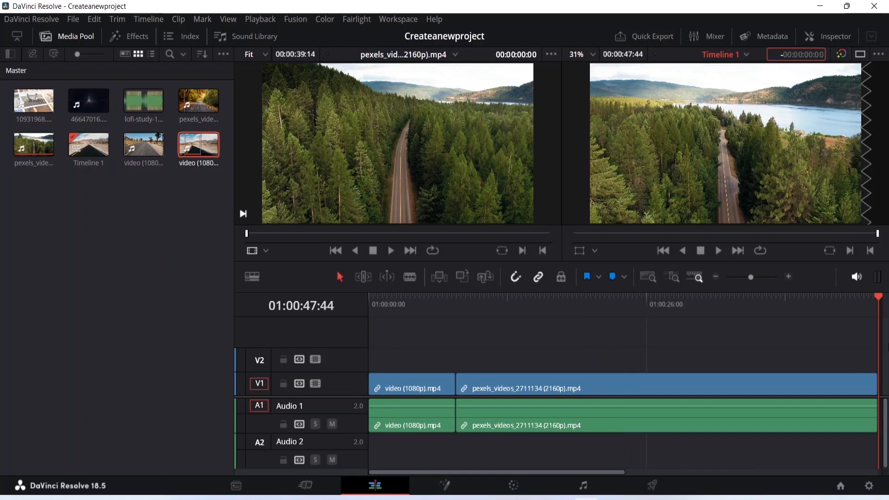
{"action": "left_click", "coordinate": [879, 300]}
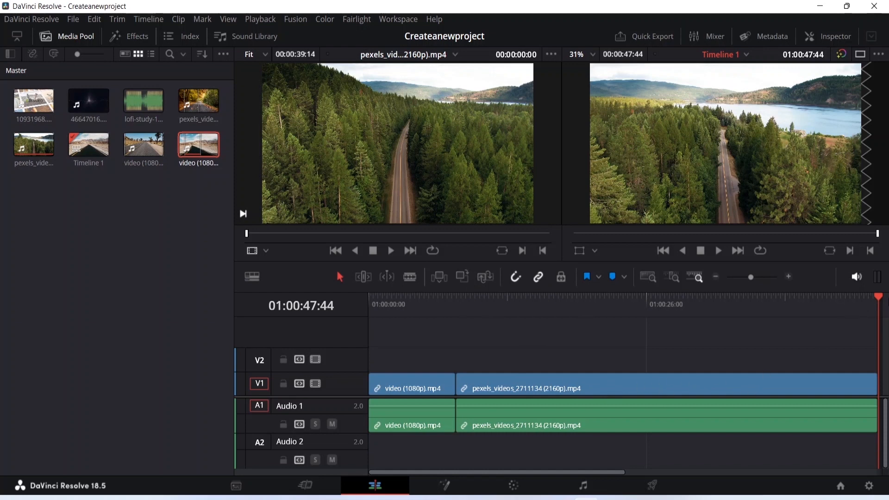
{"action": "left_click_drag", "start_coordinate": [879, 299], "coordinate": [452, 308]}
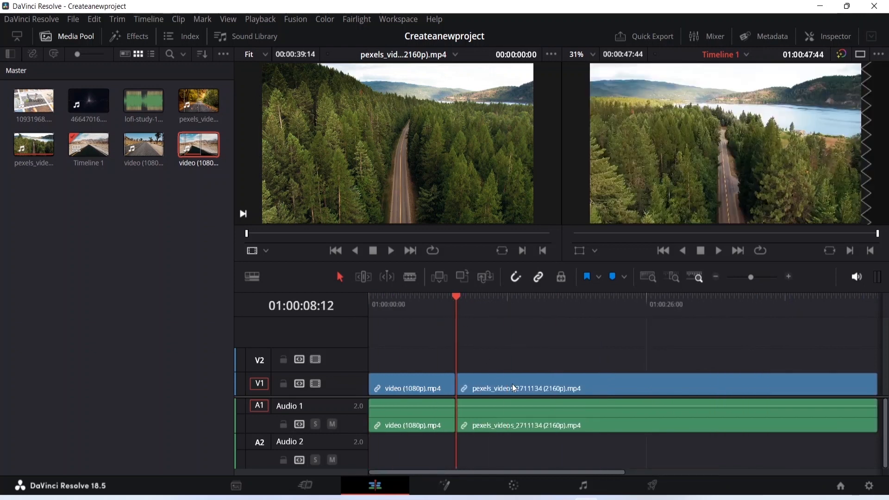
{"action": "left_click", "coordinate": [202, 112]}
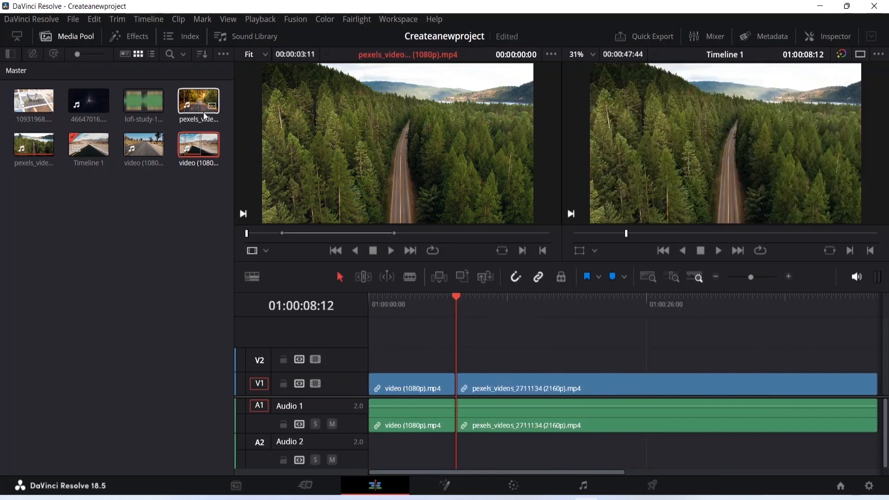
{"action": "left_click", "coordinate": [140, 140]}
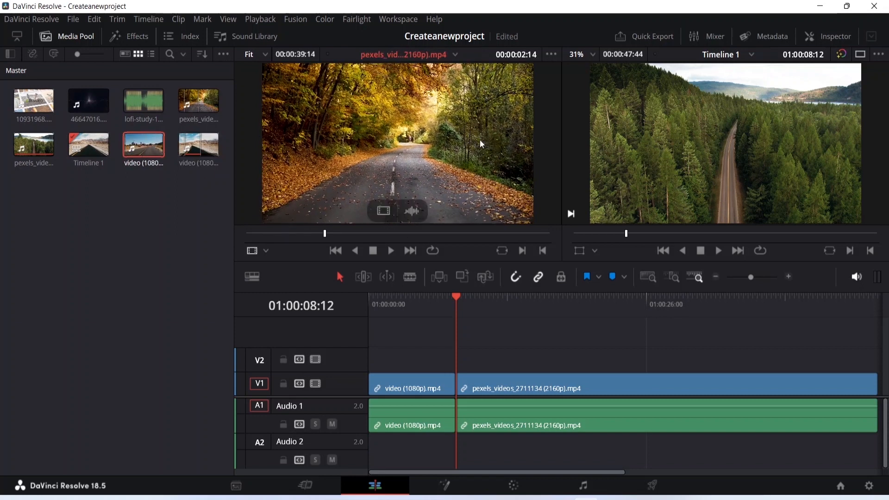
{"action": "left_click", "coordinate": [145, 146]}
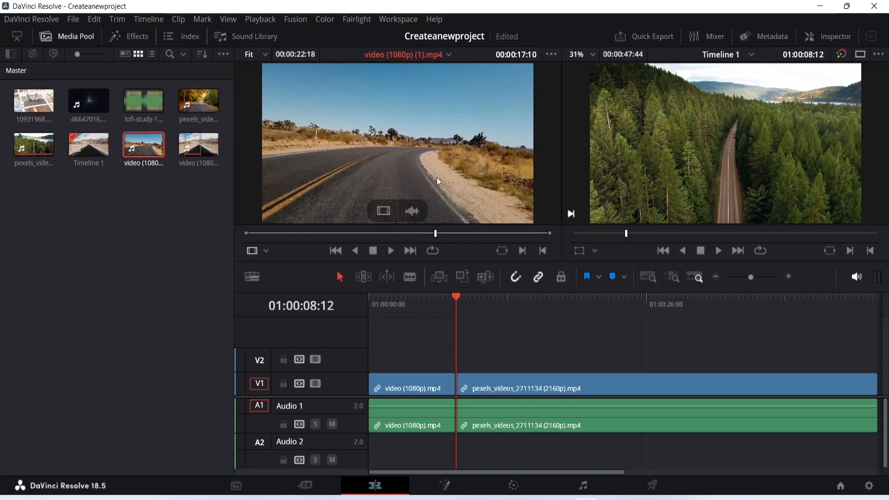
{"action": "left_click", "coordinate": [463, 278]}
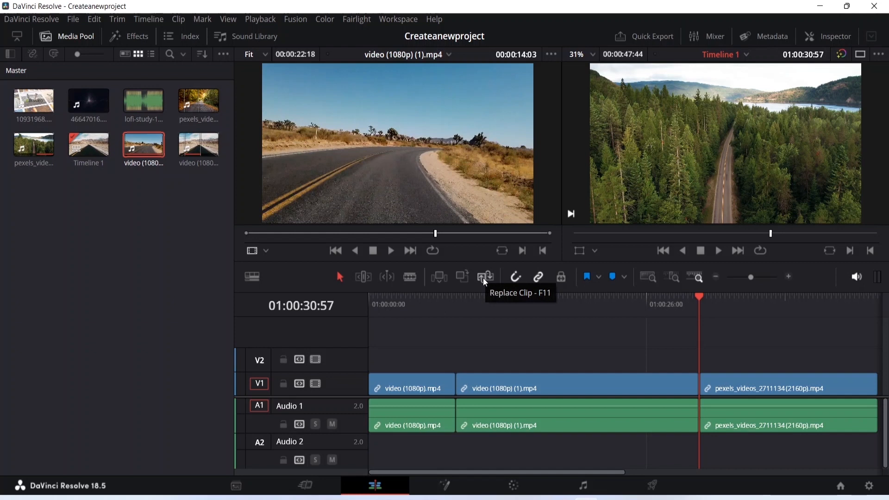
Step: Load the autumn-road pexels (1080p) clip in the source viewer and use Replace Clip at the timeline playhead, 01:00:30:57
{"action": "left_click", "coordinate": [491, 388]}
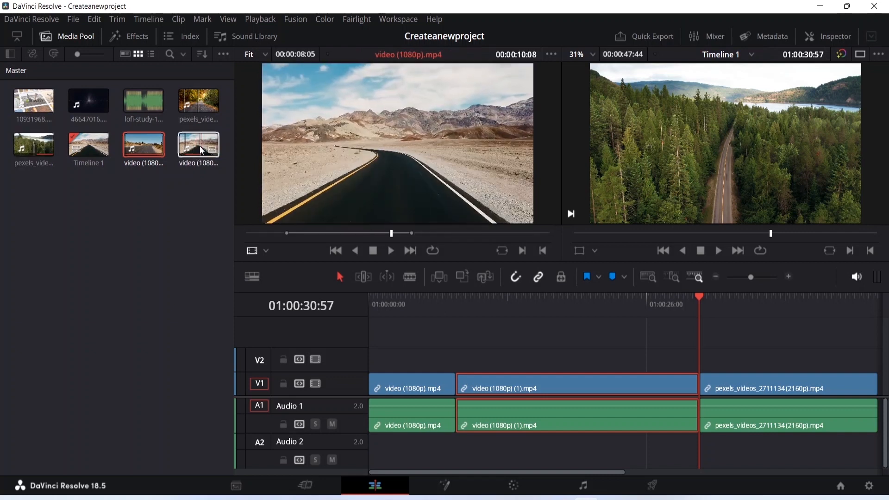
{"action": "left_click", "coordinate": [198, 107]}
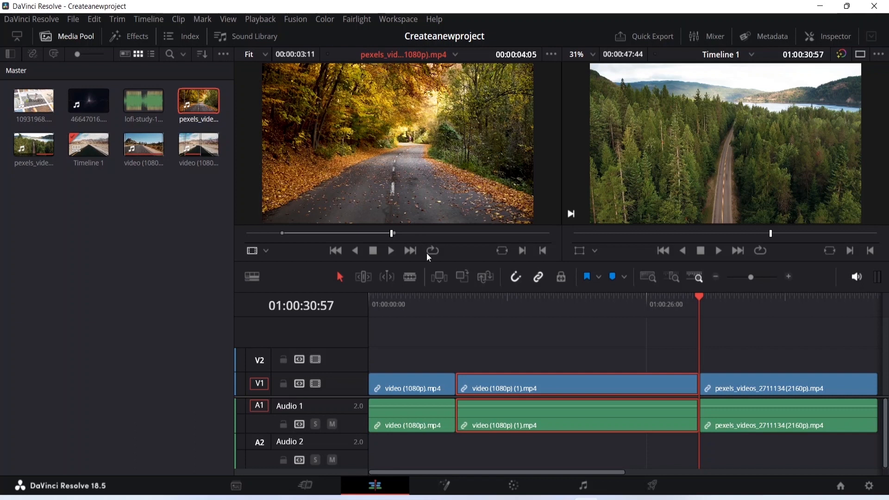
{"action": "left_click", "coordinate": [487, 279]}
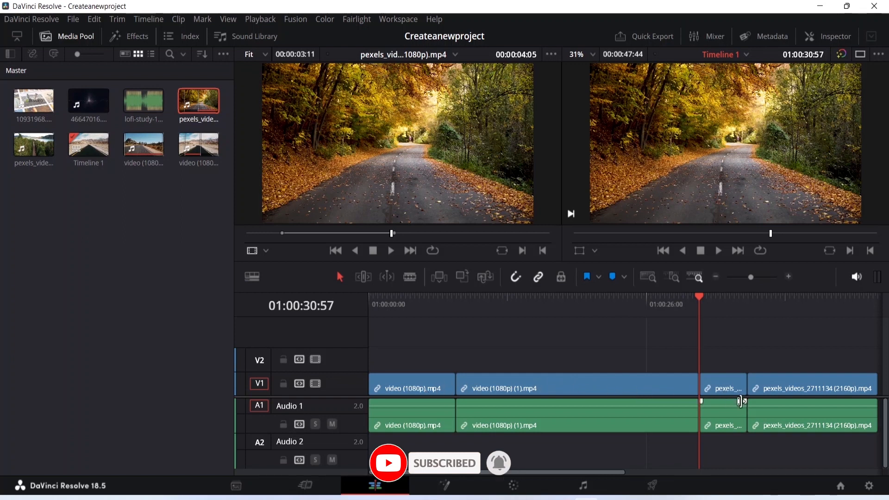
Step: Insert the marked range of the autumn-road pexels clip into video (1080p) (1).mp4 at 01:00:13:35 on Timeline 1
{"action": "left_click_drag", "start_coordinate": [698, 295], "coordinate": [746, 298]}
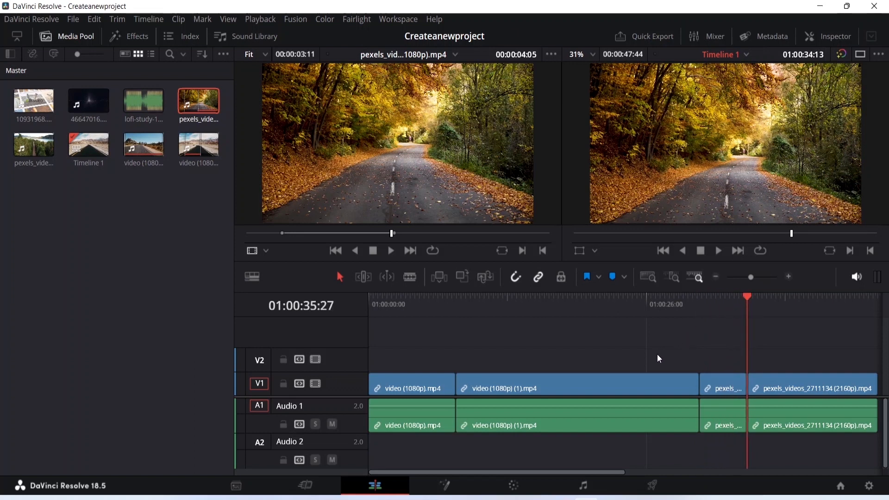
{"action": "type", "text": "-00"}
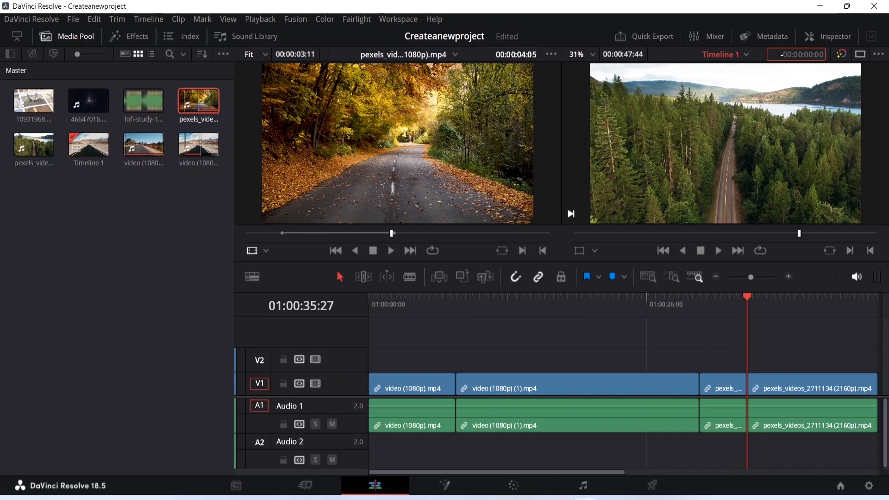
{"action": "left_click_drag", "start_coordinate": [748, 296], "coordinate": [513, 339]}
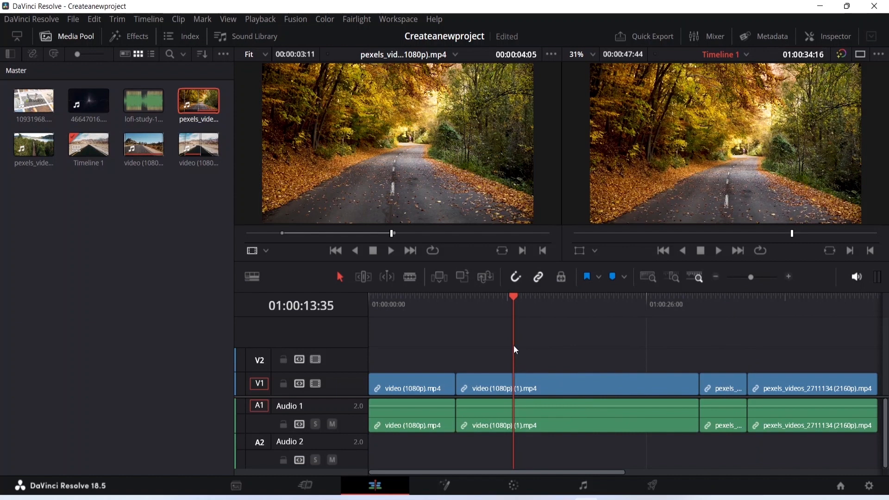
{"action": "left_click", "coordinate": [441, 277]}
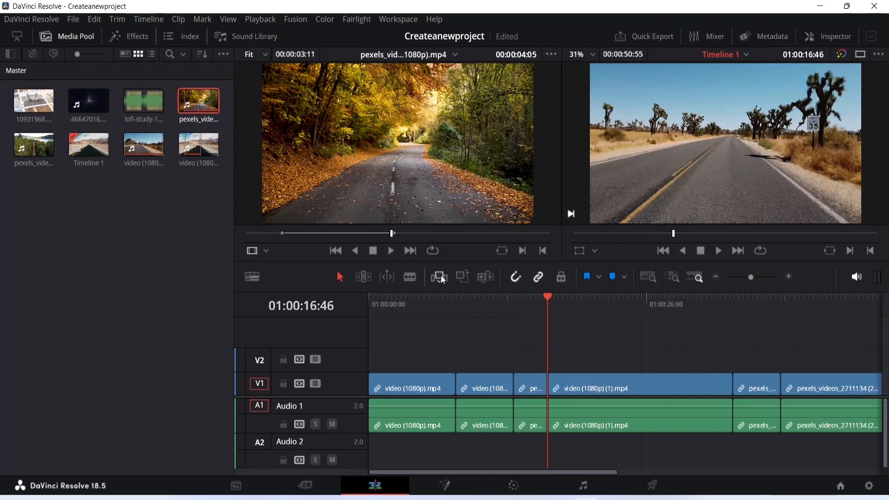